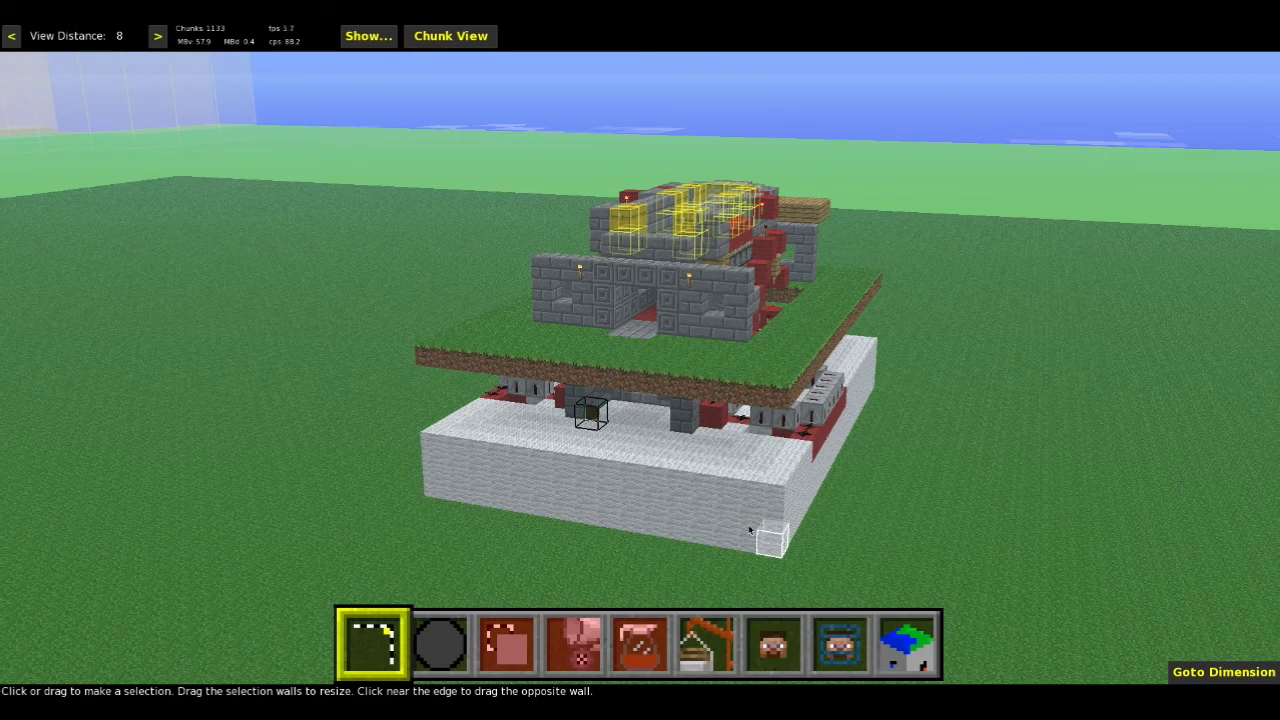
right_click(703, 393)
key("a")
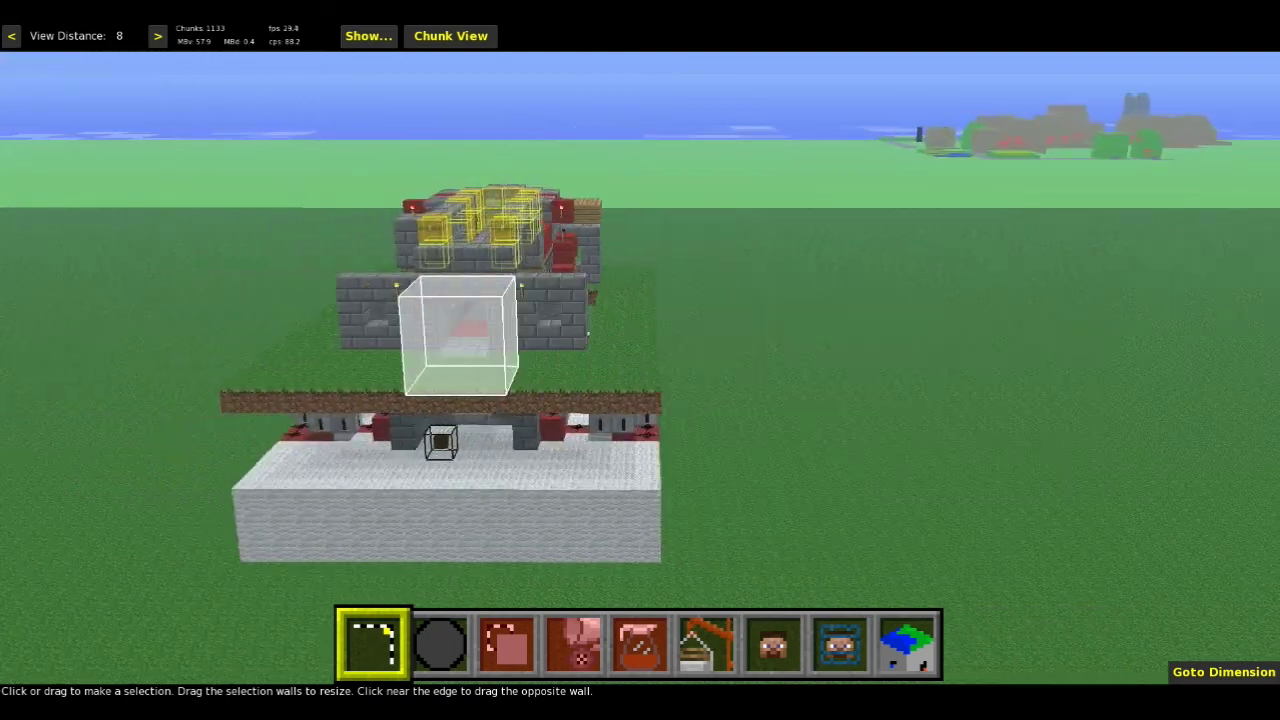
right_click(613, 264)
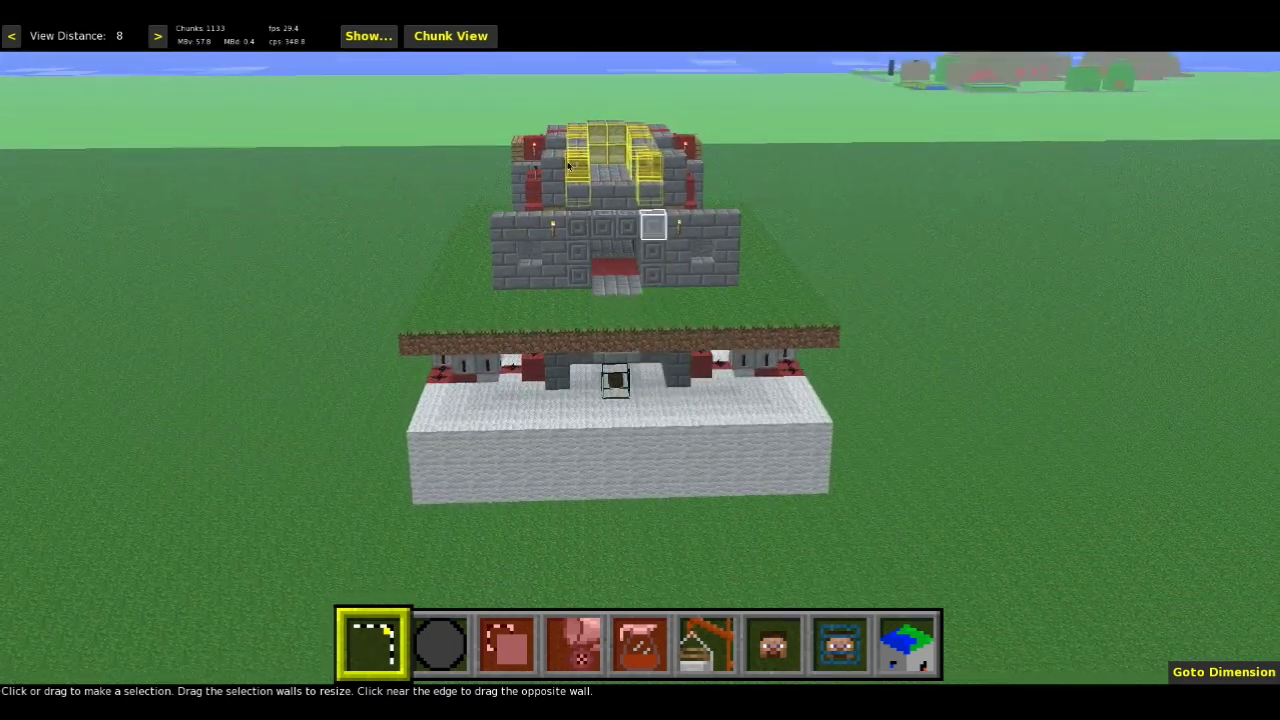
right_click(608, 278)
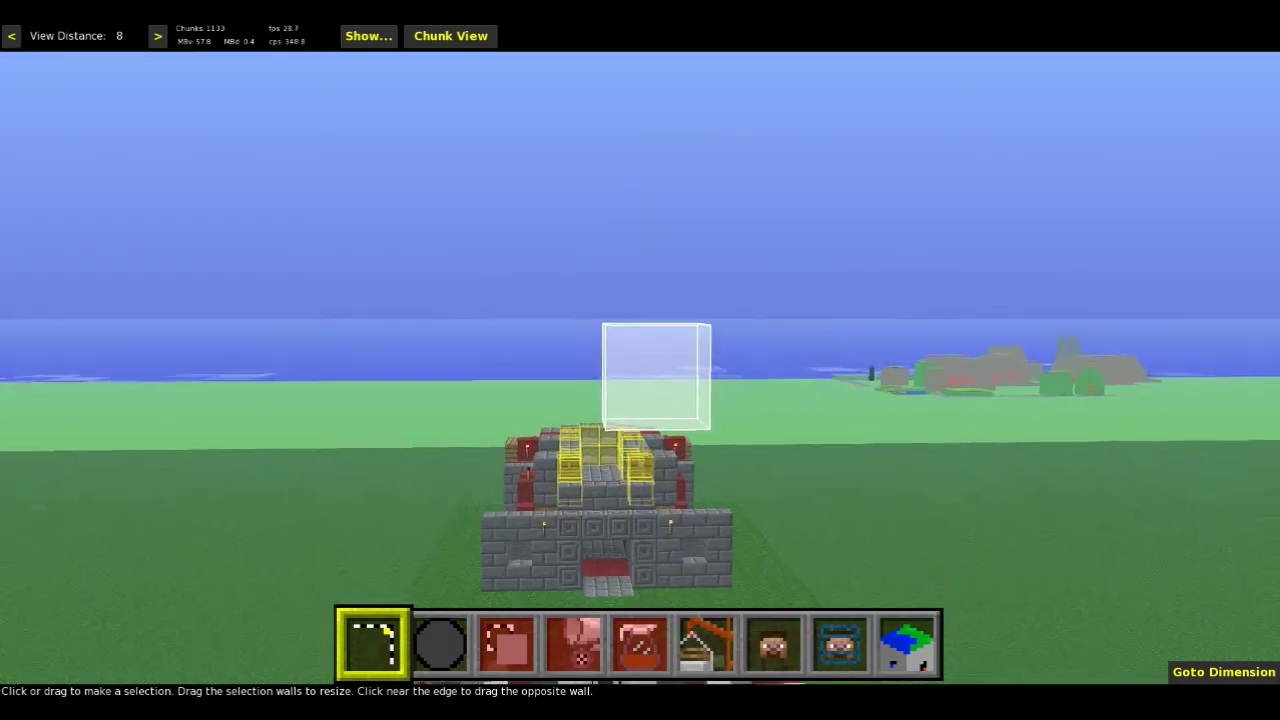
key("z")
key("q")
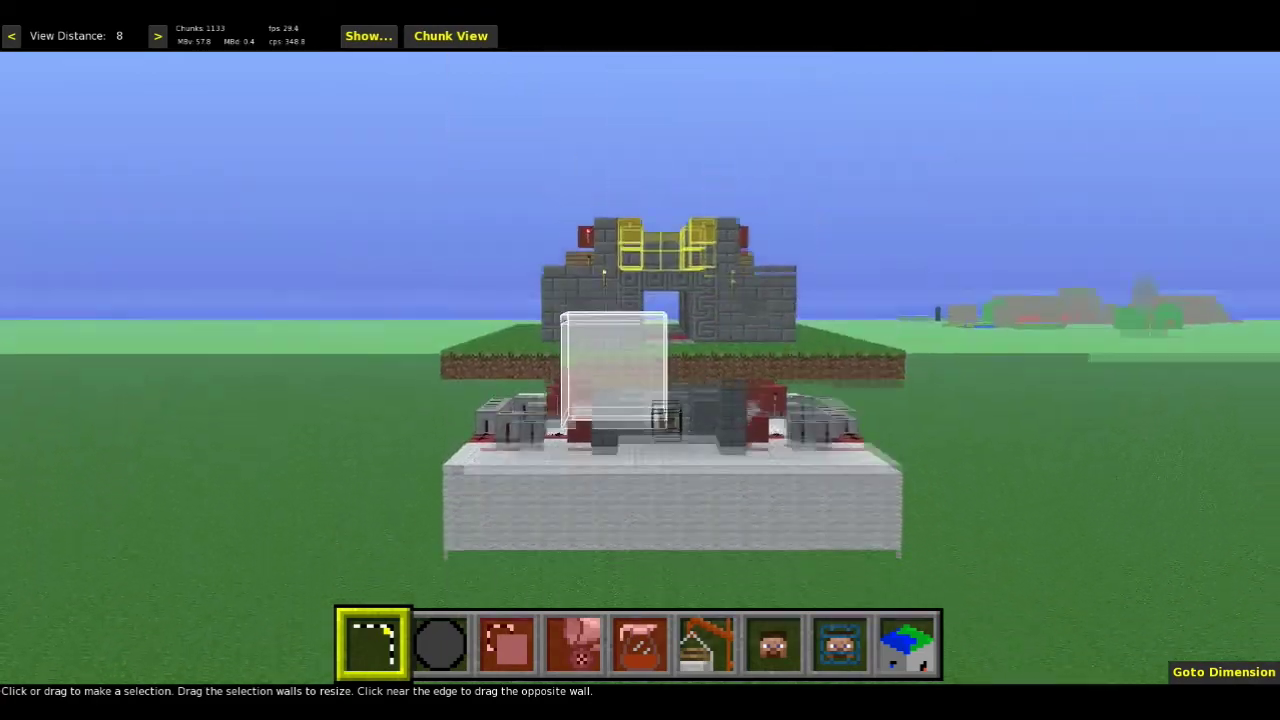
right_click(616, 287)
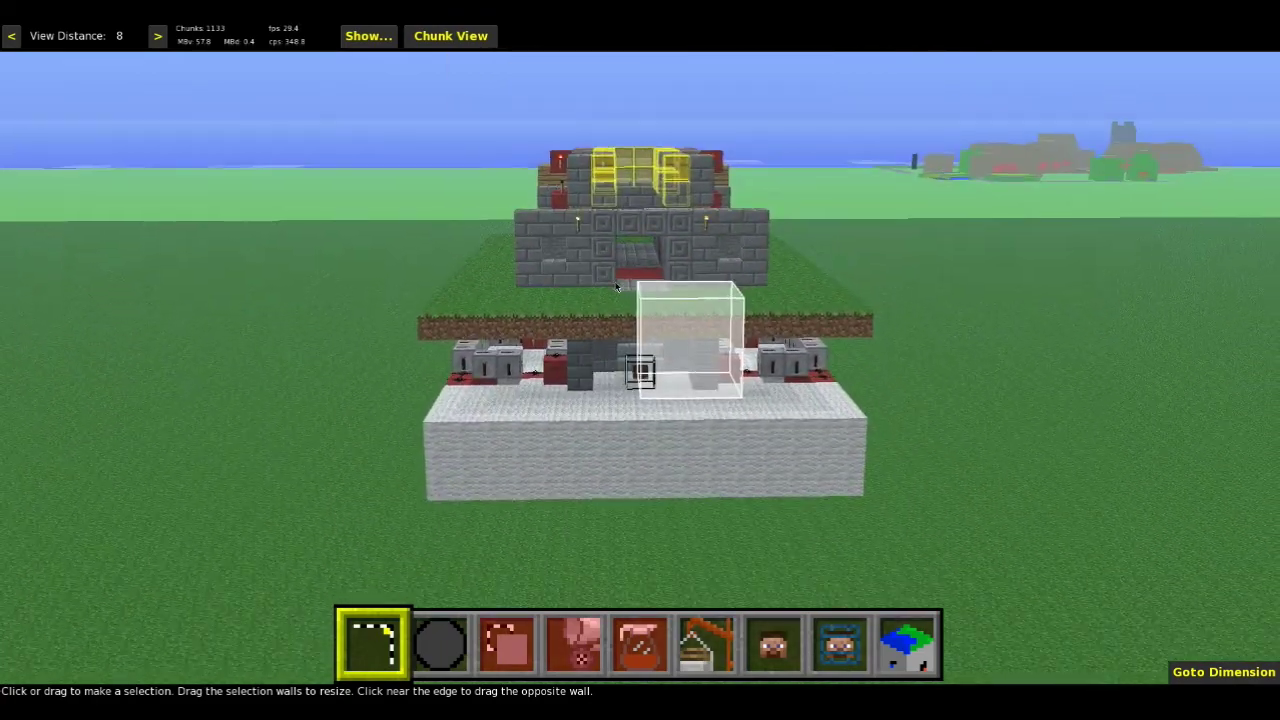
left_click(862, 491)
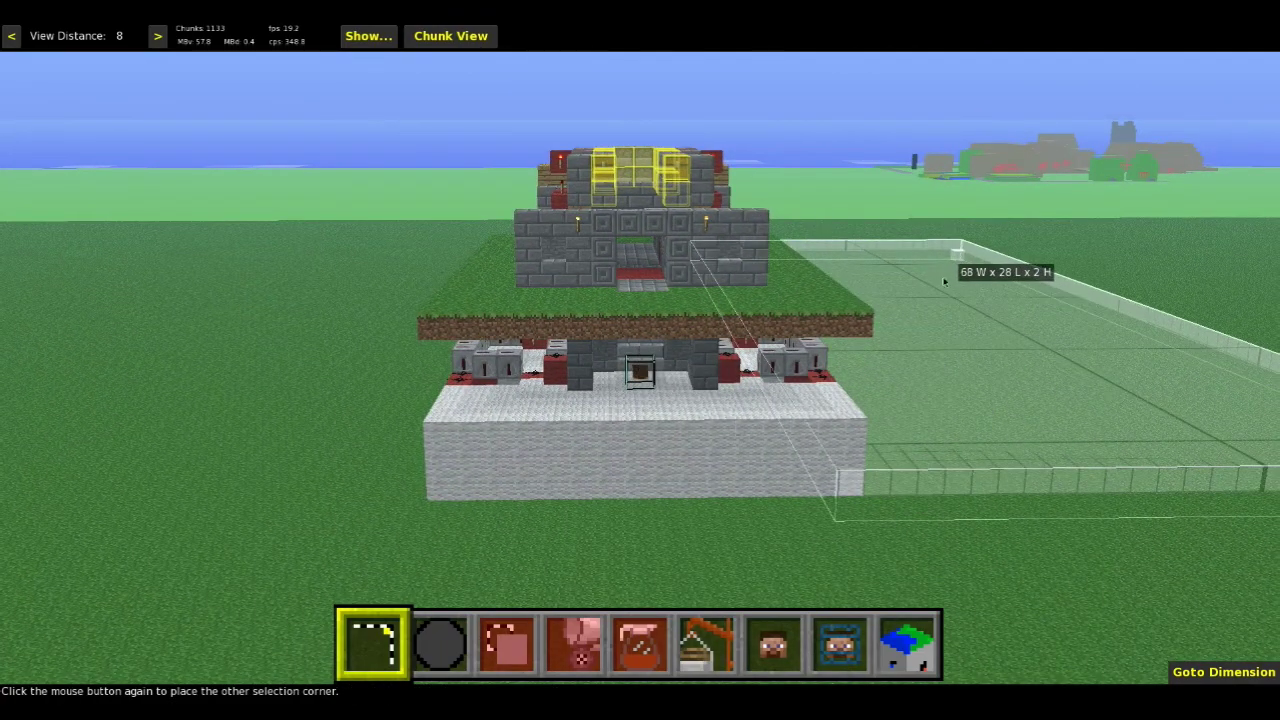
key("Escape")
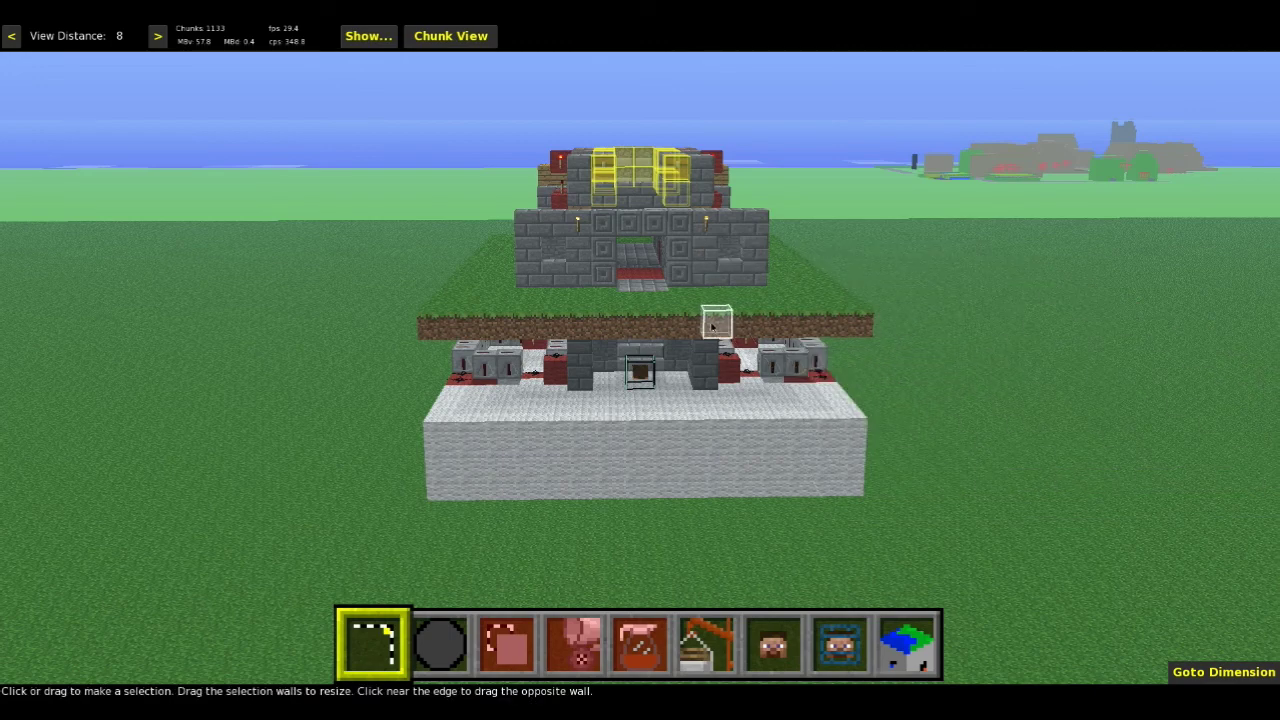
- Examine the front of the redstone build from nearer, farther, sideways, higher and lower viewpoints
key("a")
key("d")
key("w")
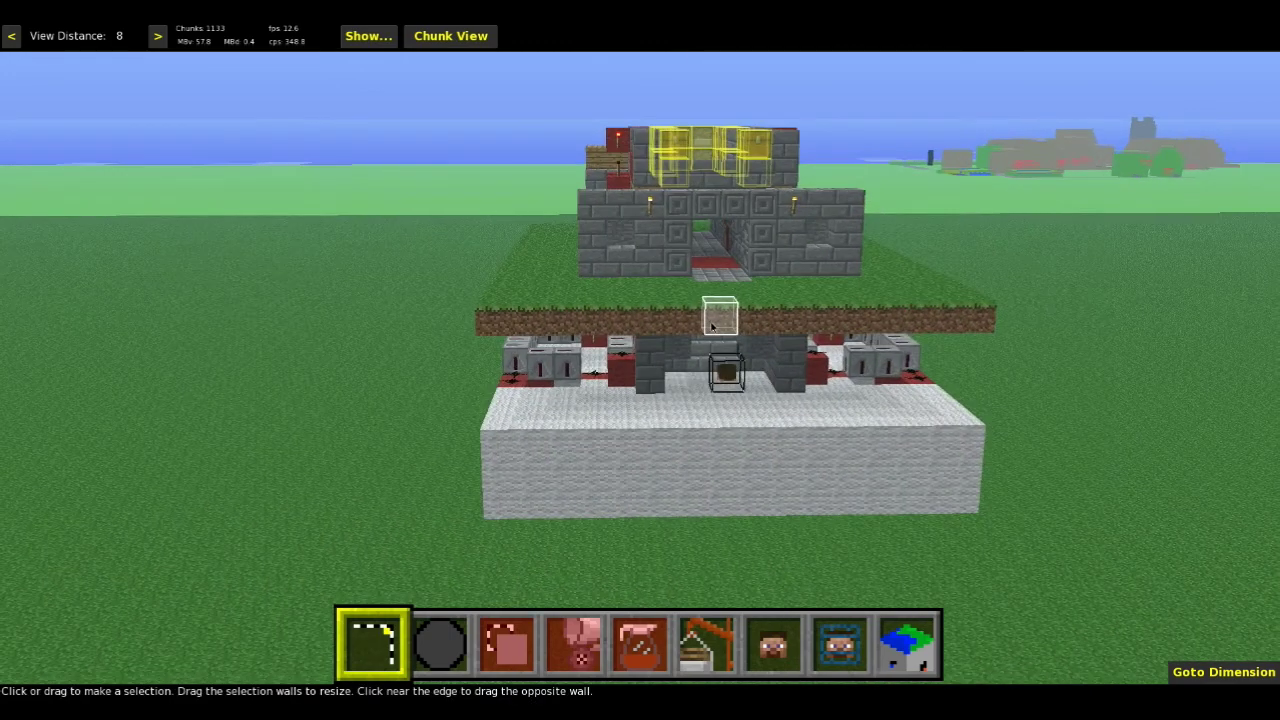
key("a")
key("s")
key("d")
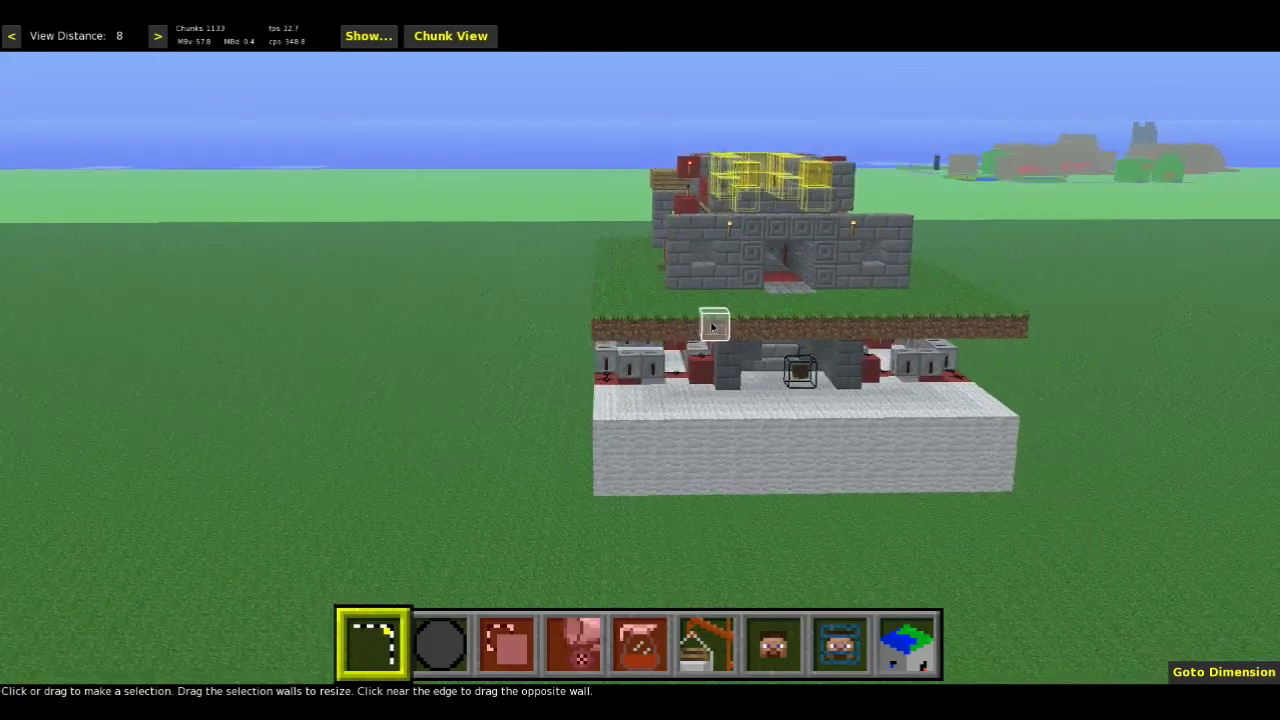
key("a")
key("d")
key("w")
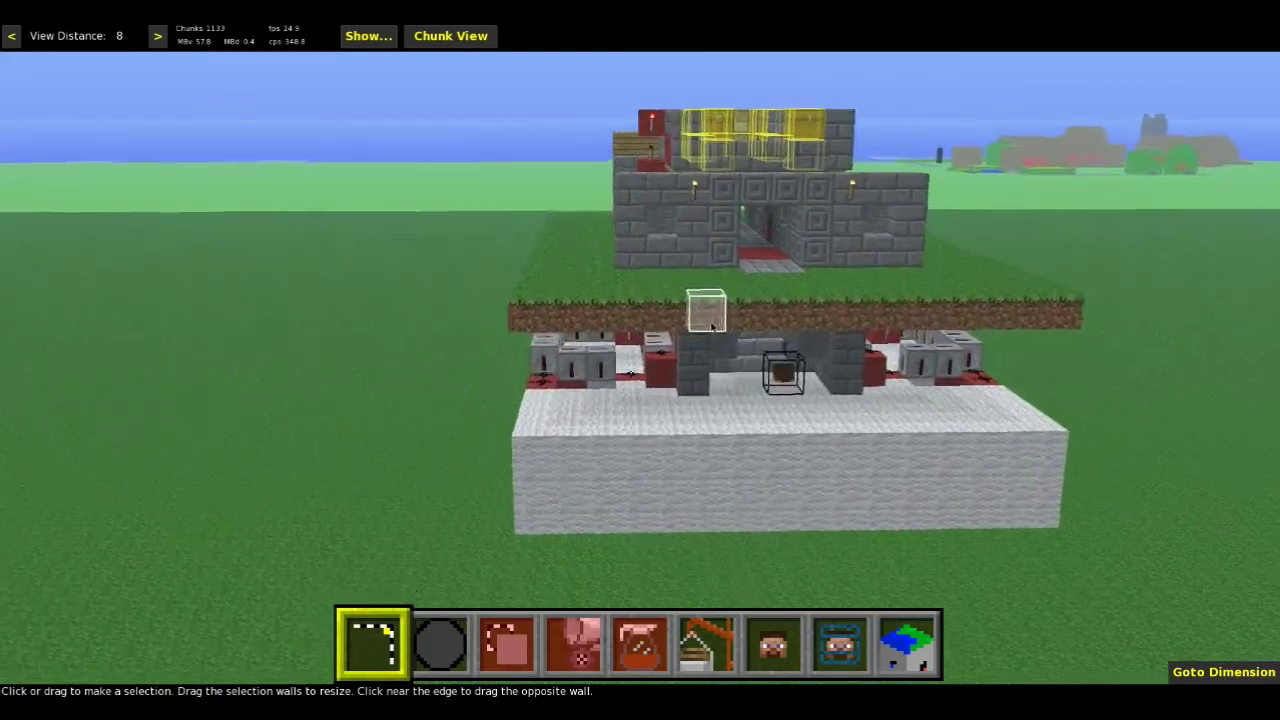
key("s")
key("s")
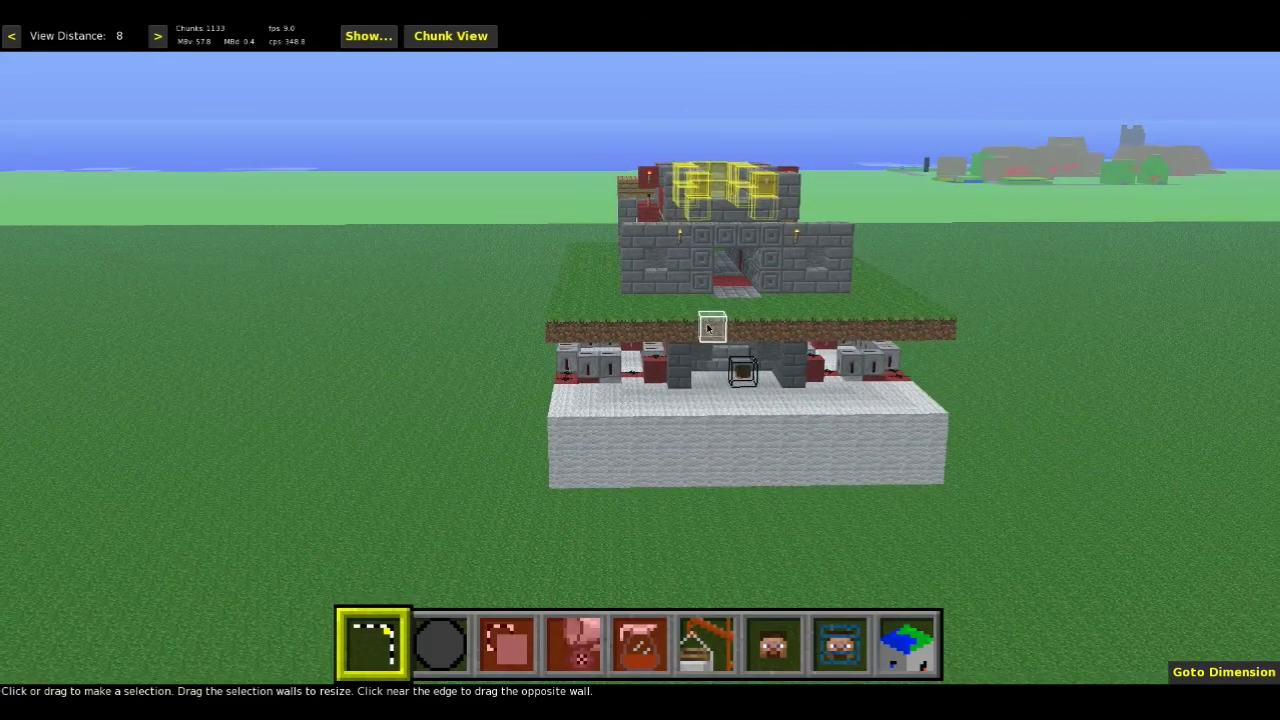
key("z")
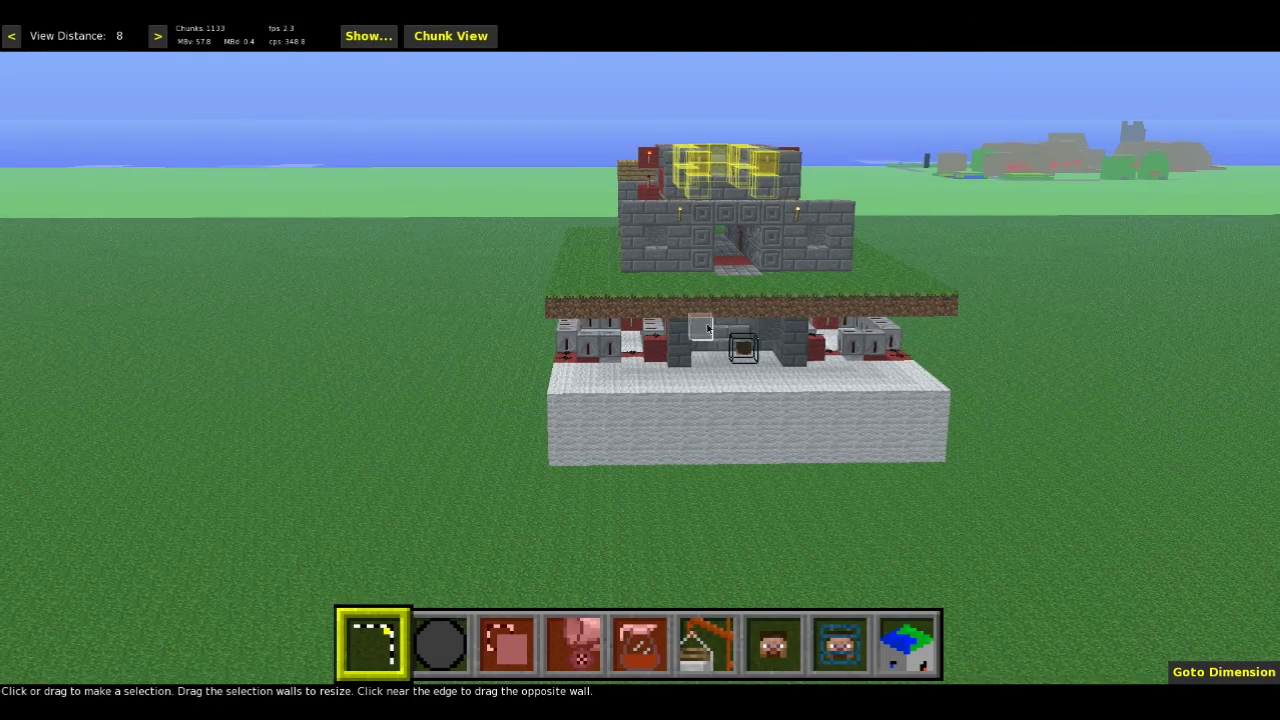
key("shift")
key("space")
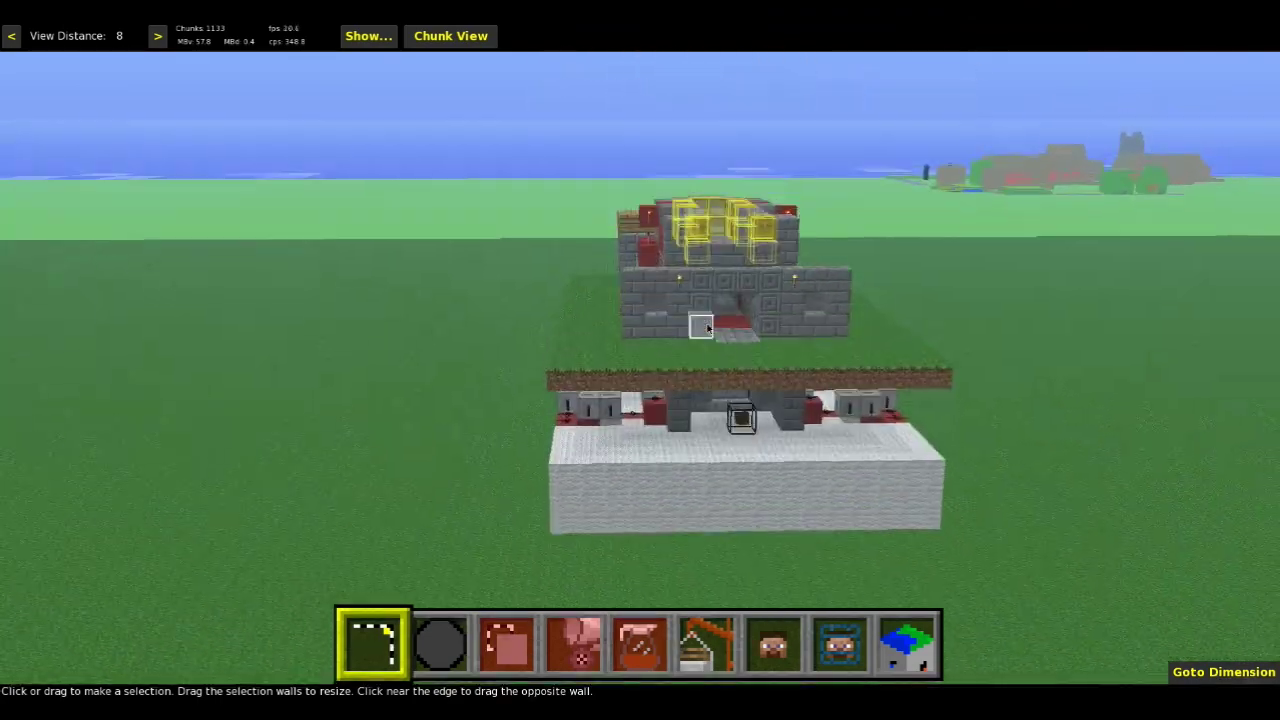
key("space")
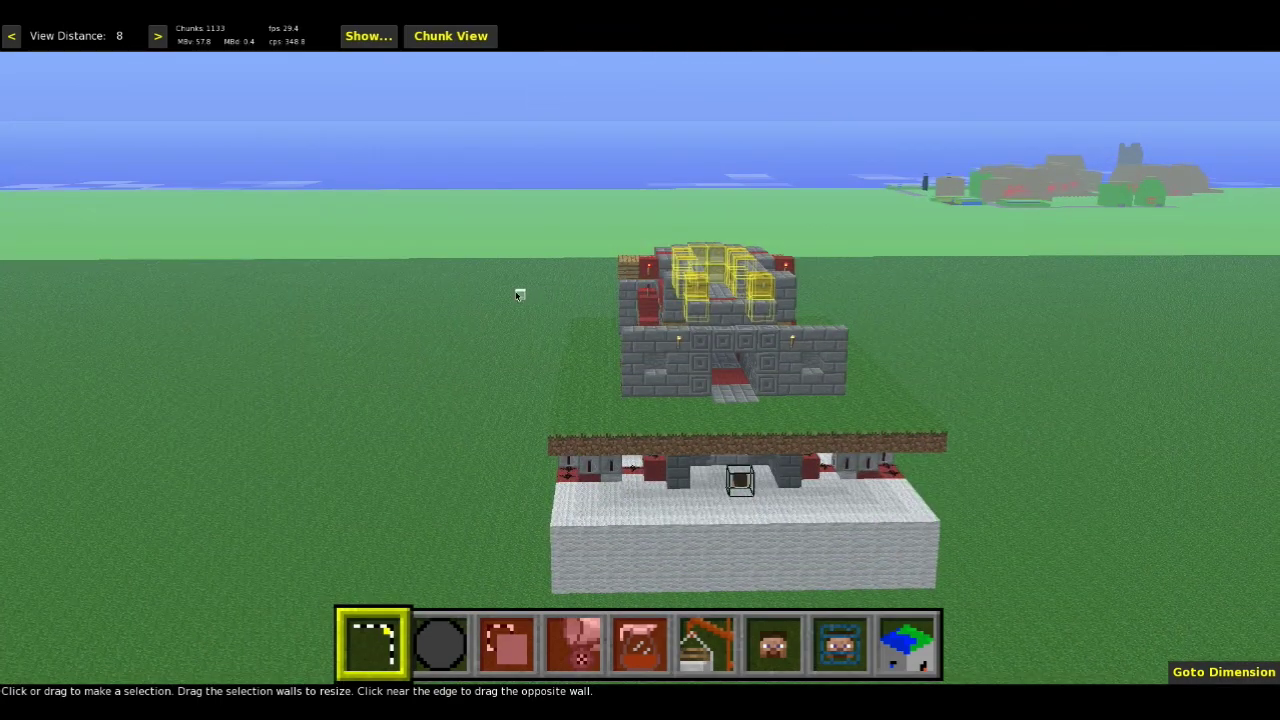
right_click(473, 297)
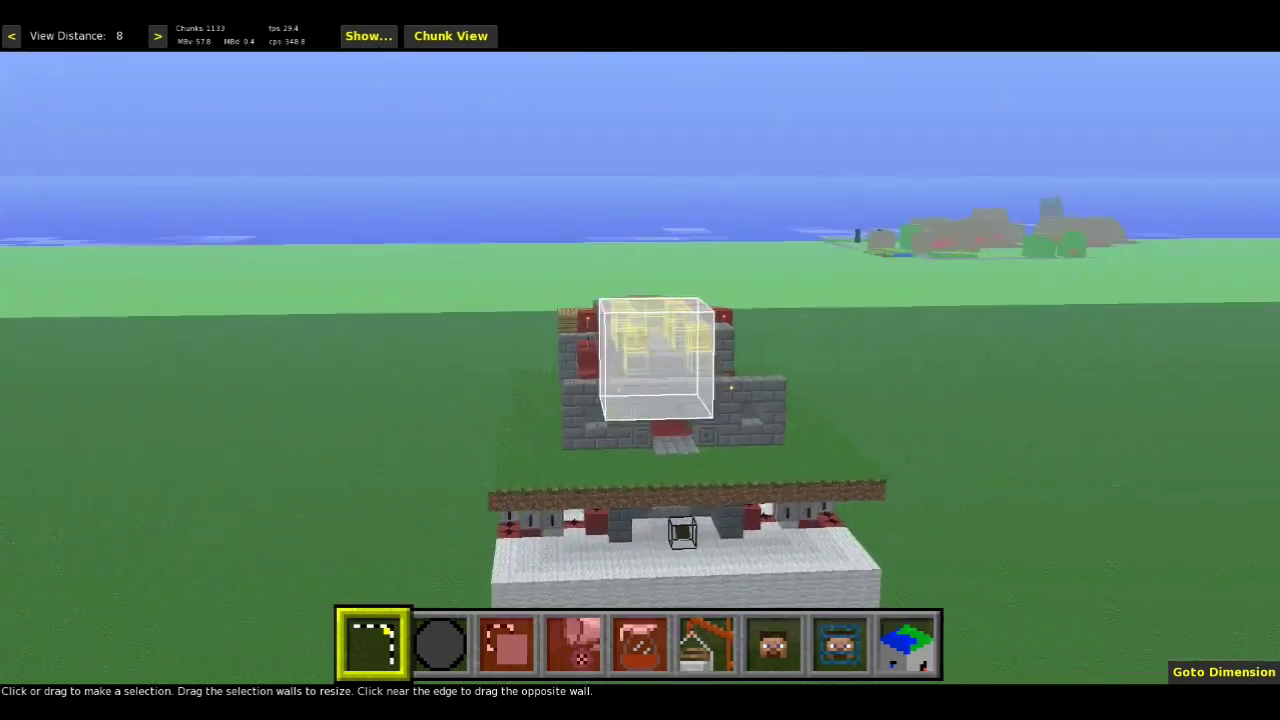
right_click(473, 297)
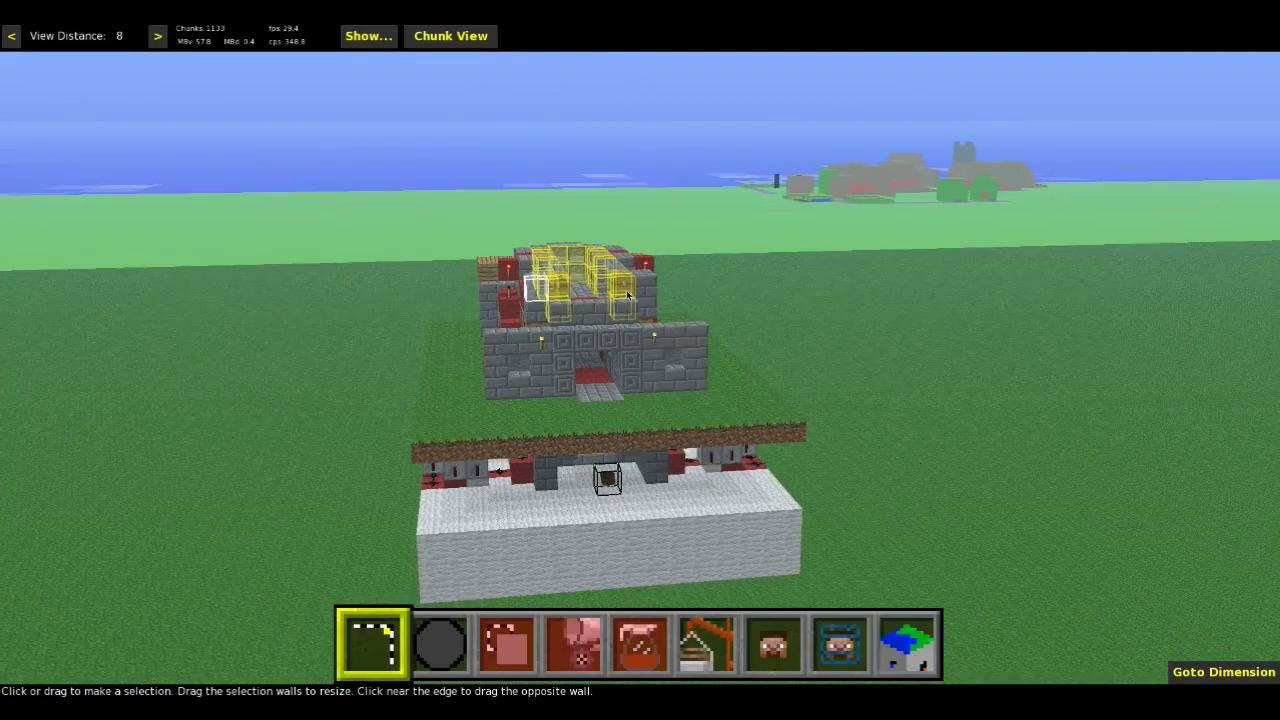
right_click(783, 308)
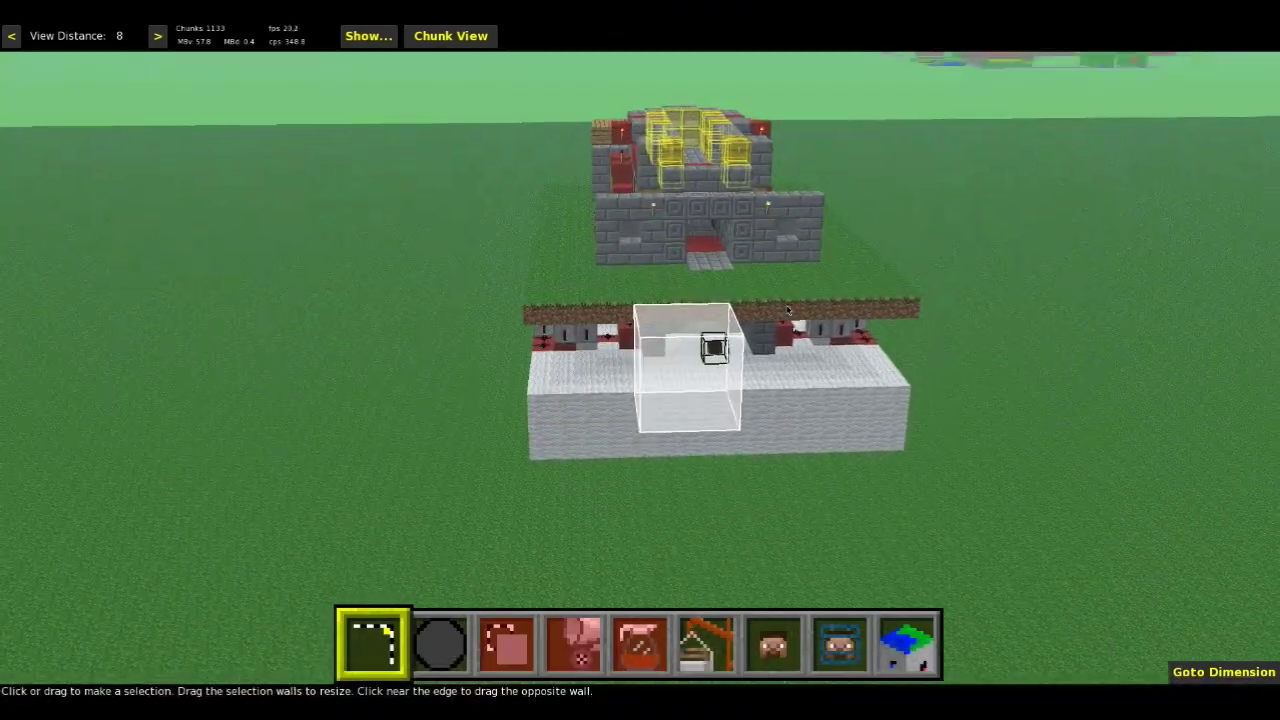
- Select a 23W x 16L x 7H box from the white base's lower corner to the diagonally opposite corner at grass level
right_click(755, 352)
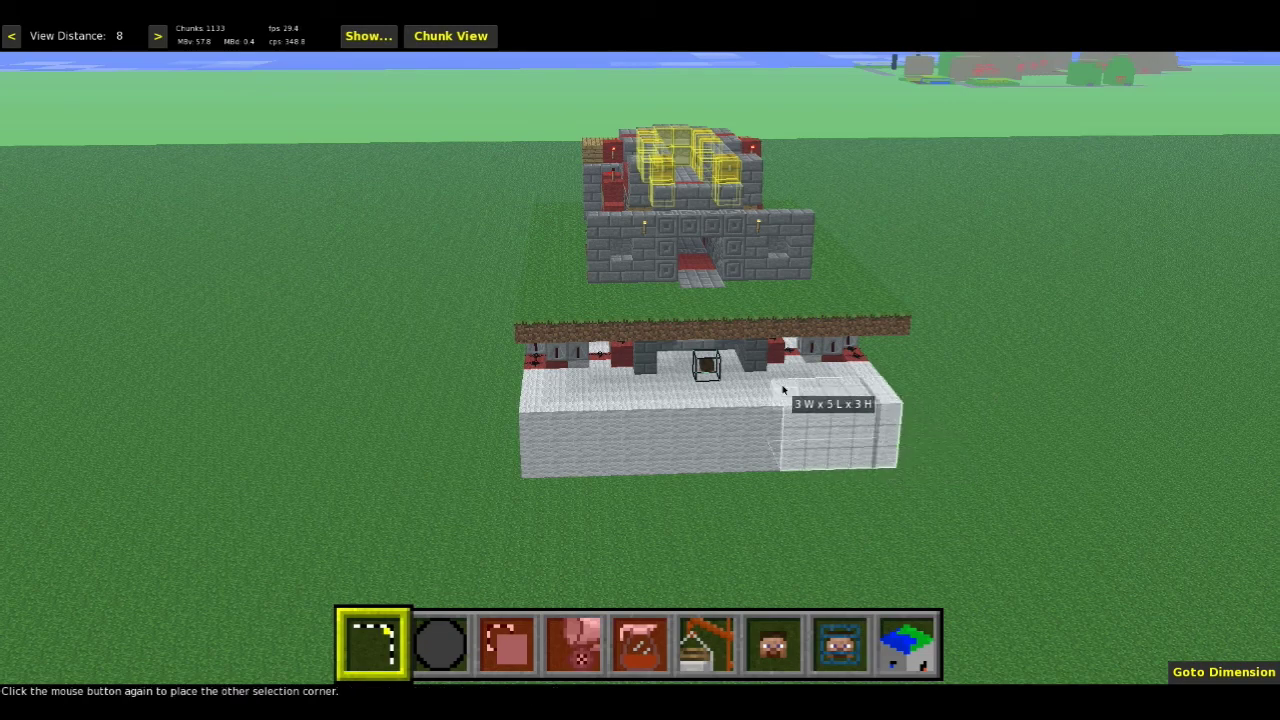
right_click(534, 350)
key("a")
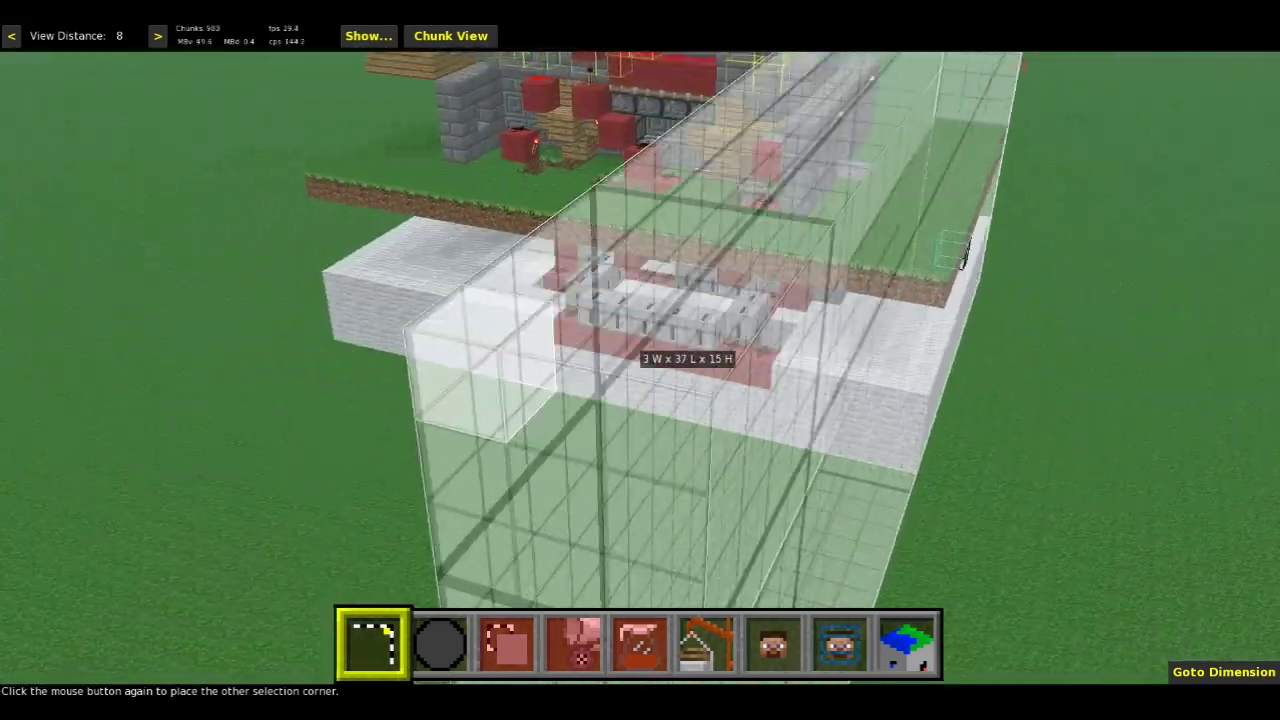
right_click(534, 352)
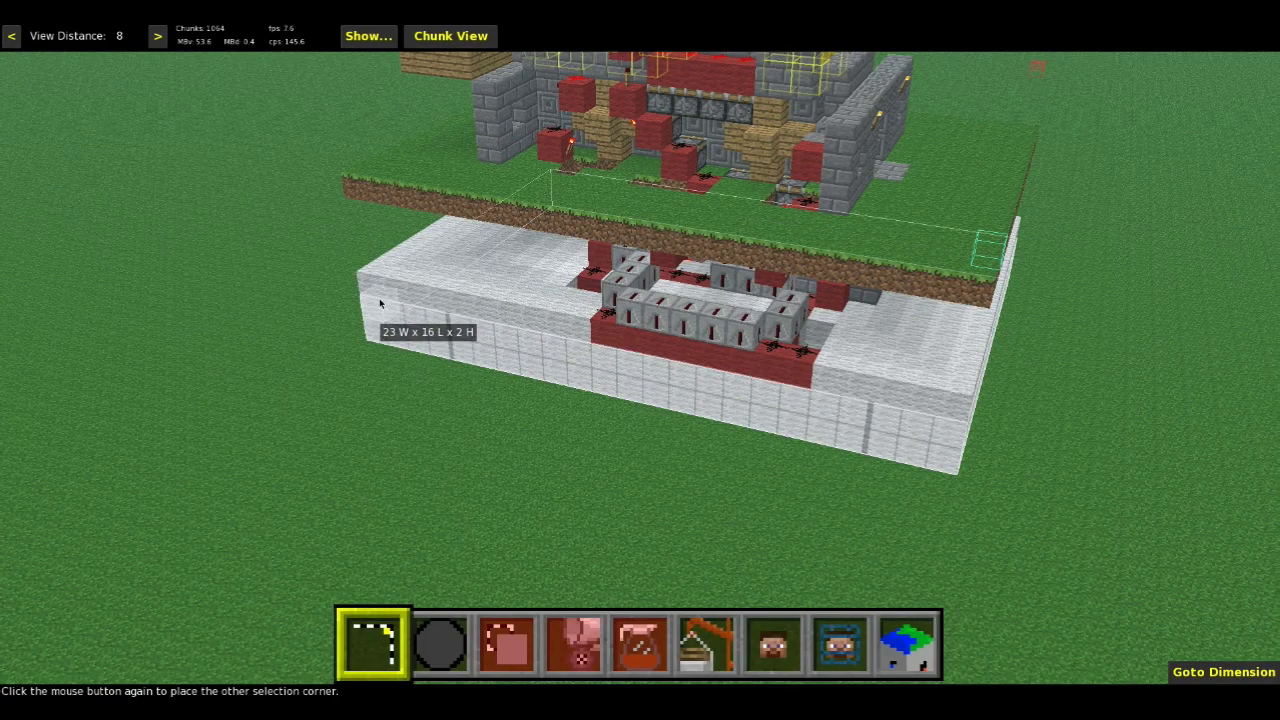
left_click(351, 187)
key("s")
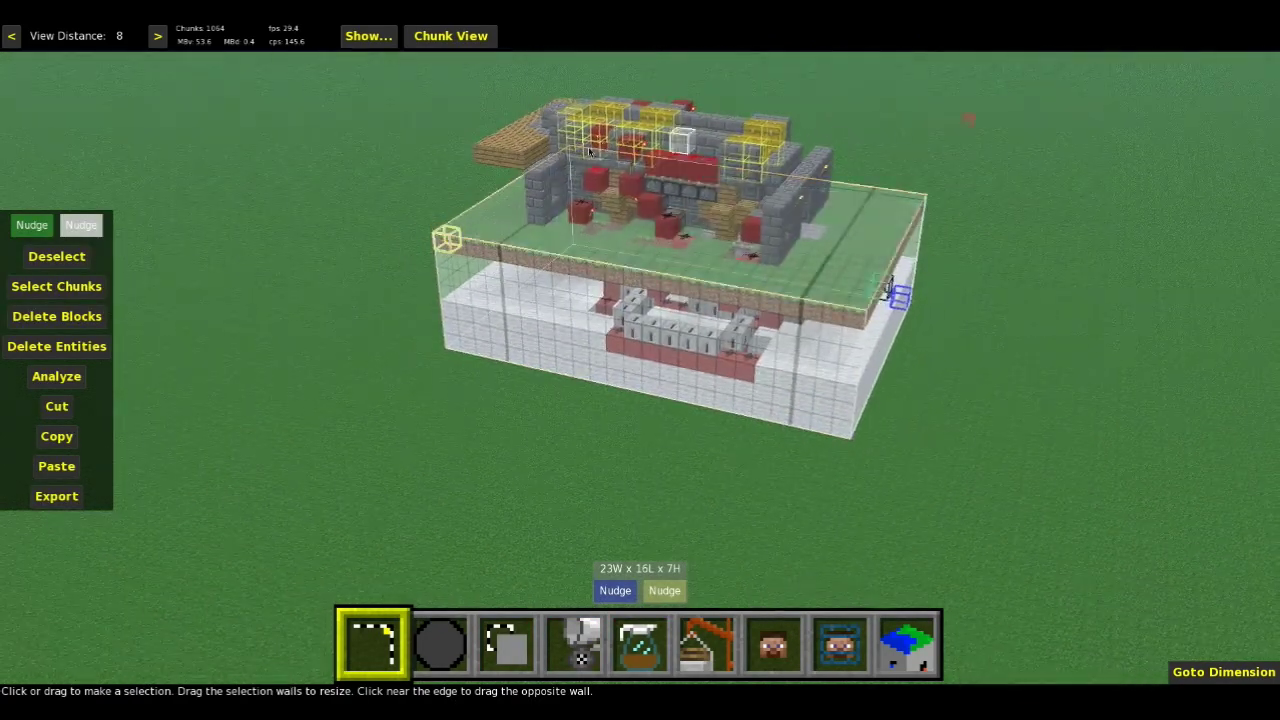
- Nudge the selection's yellow corner up five blocks to make the box 12H and enclose the whole structure
right_click(597, 182)
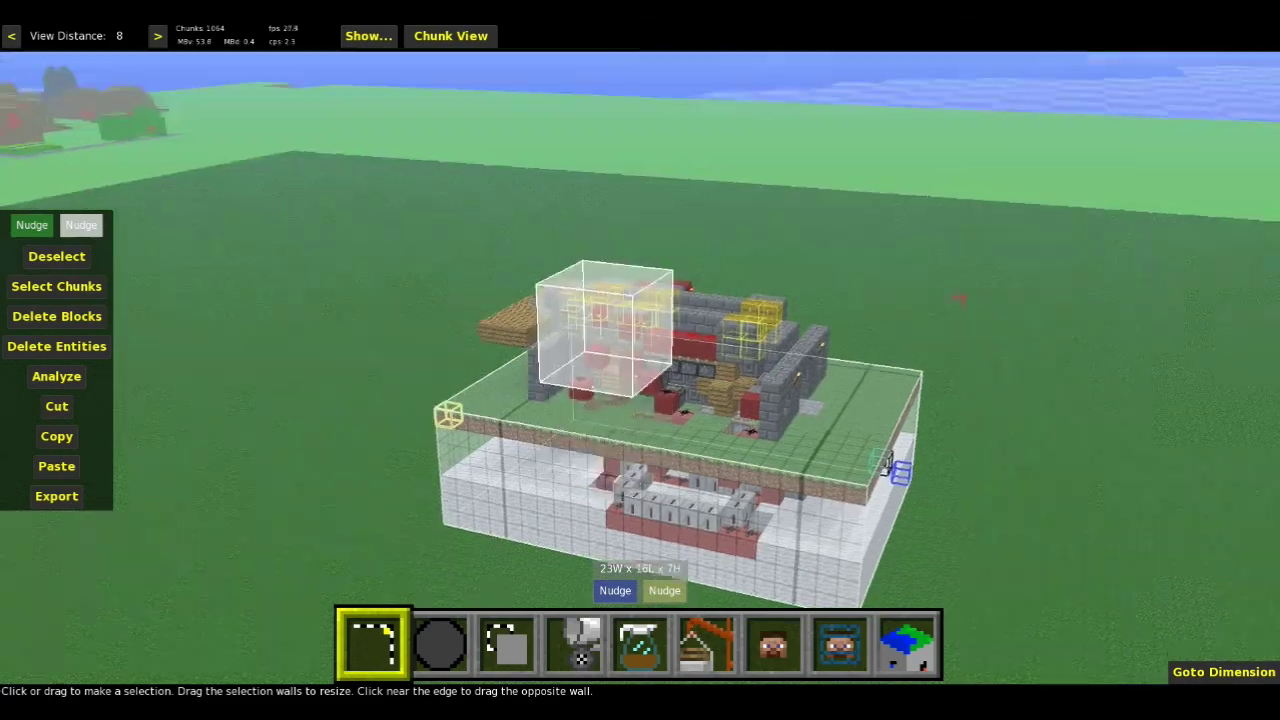
right_click(596, 205)
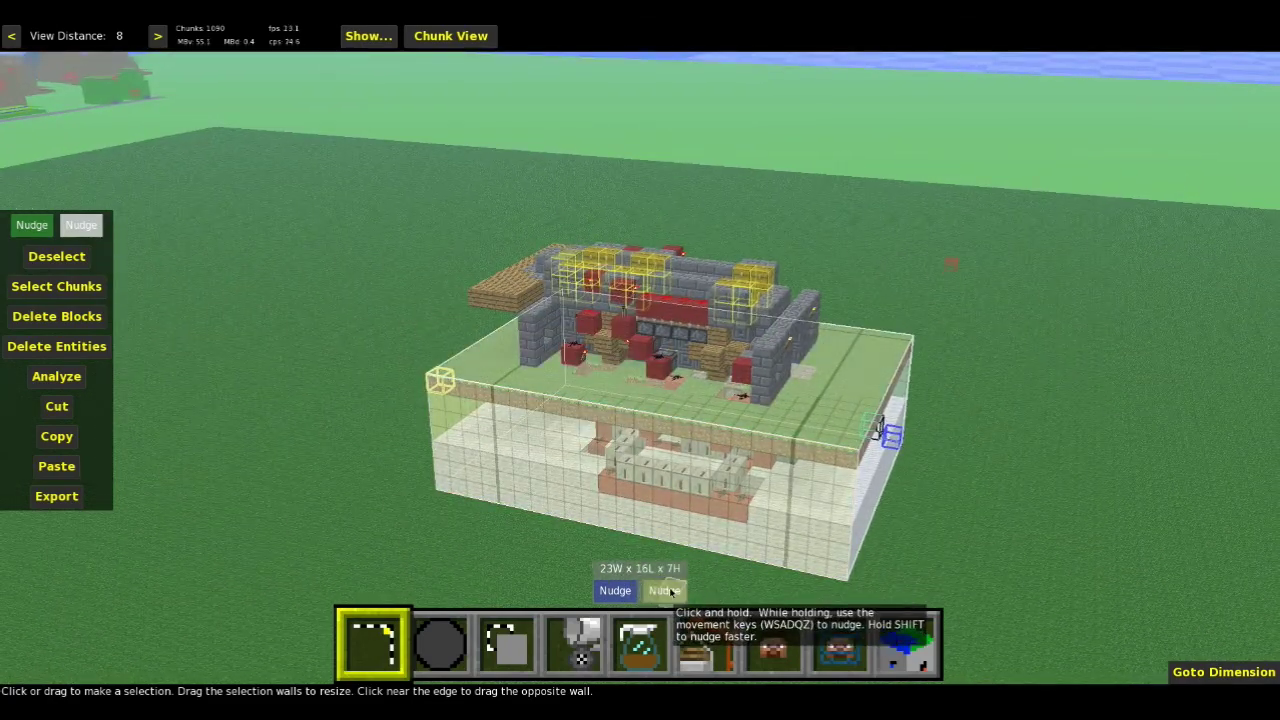
right_click(730, 470)
key("a")
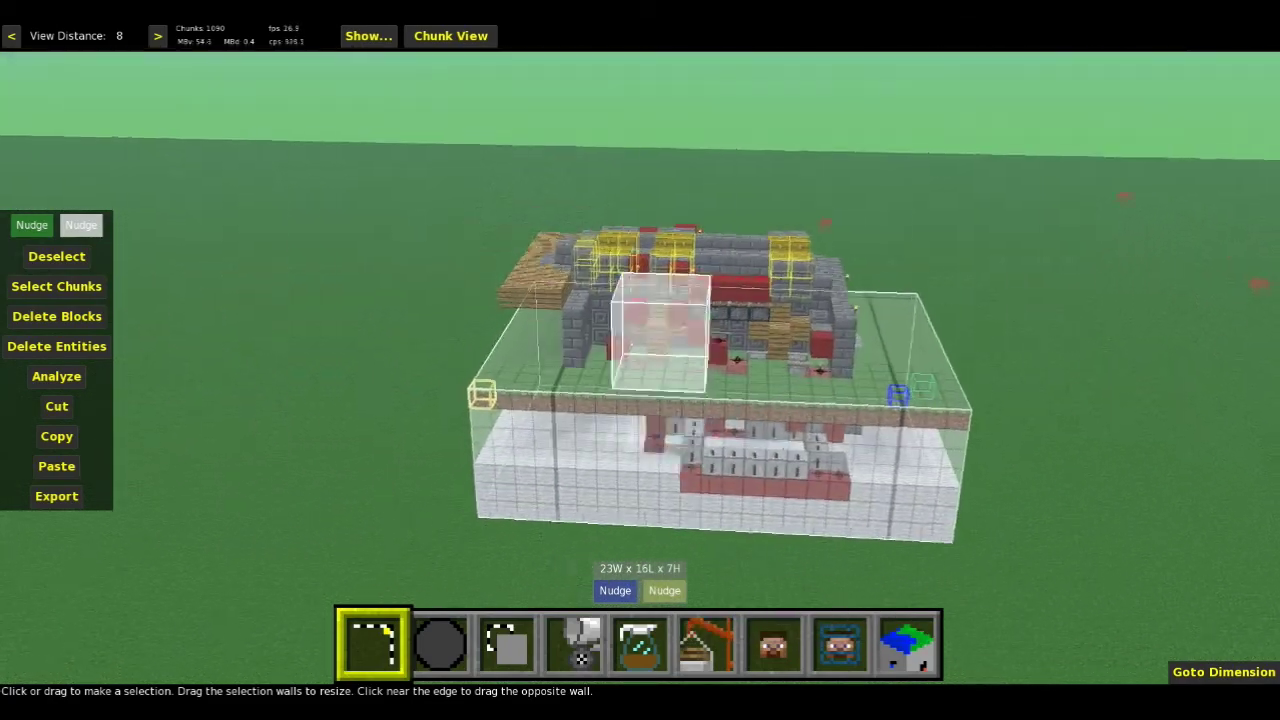
right_click(730, 470)
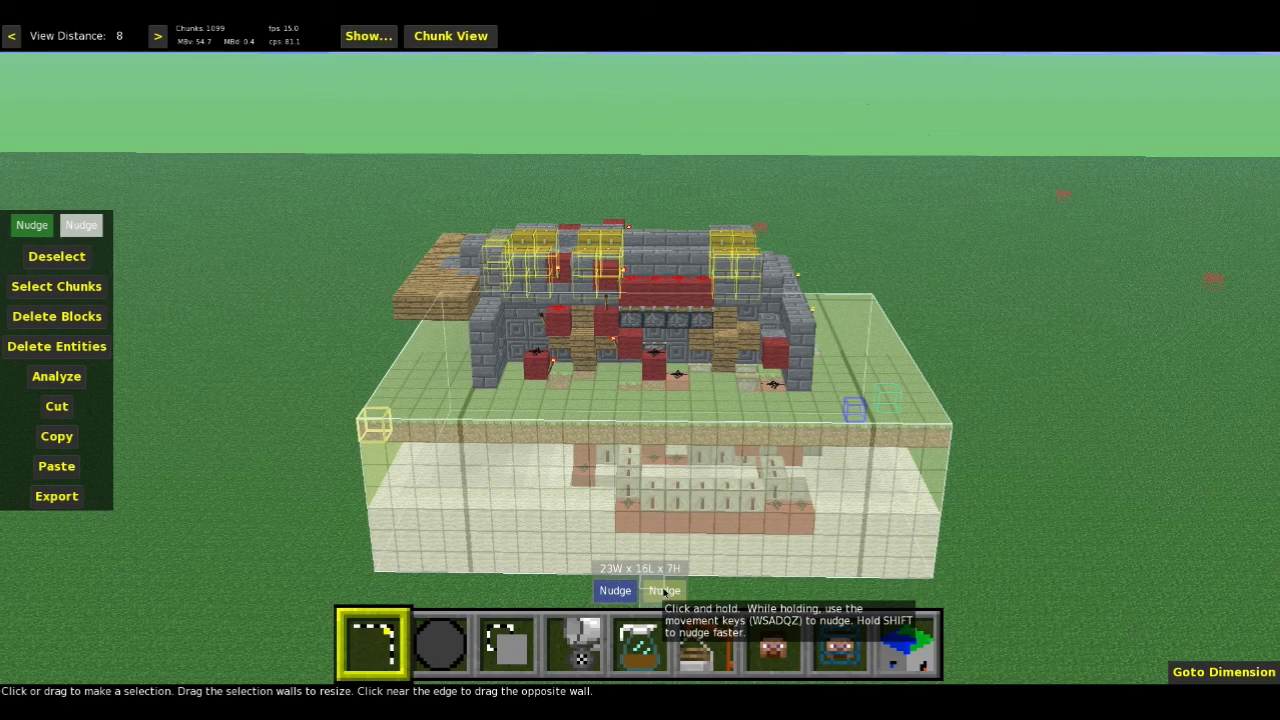
key("q")
key("q")
key("q")
key("q")
left_click_drag(664, 591, 664, 592)
key("q")
- Nudge the selection's yellow corner outward, inward and down to shrink the box to 21W x 14L x 10H
key("a")
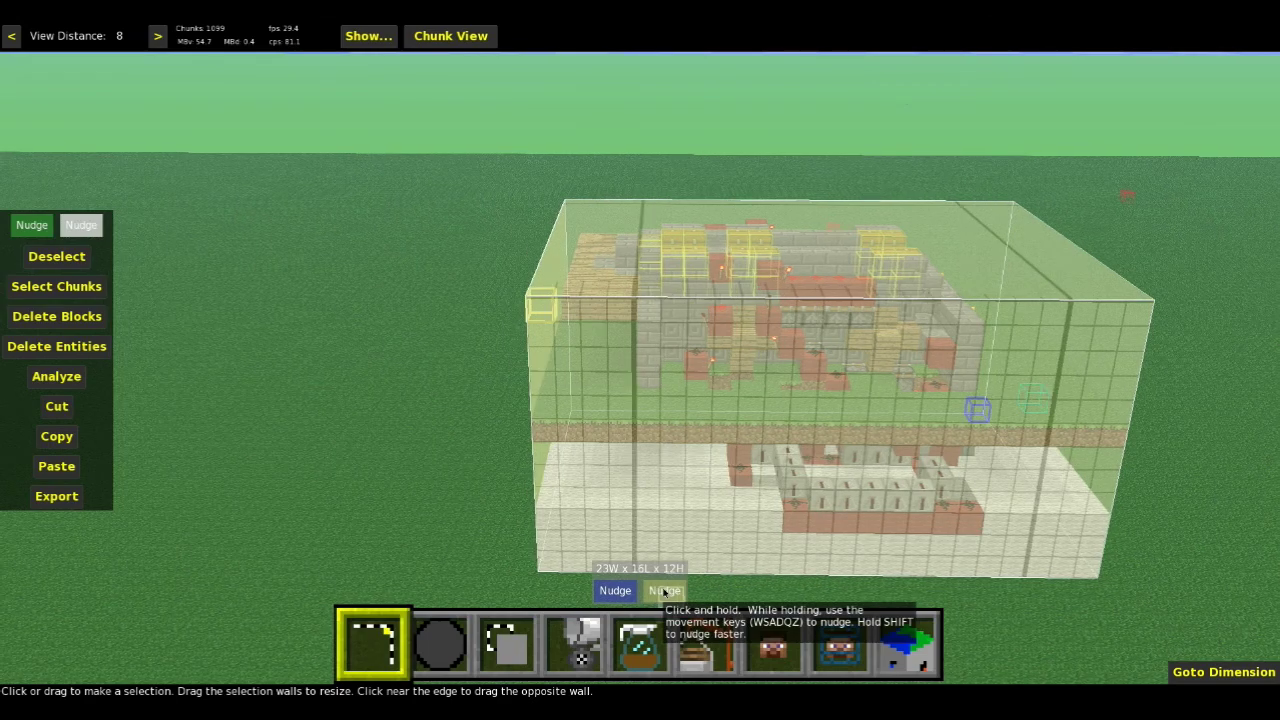
key("a")
left_click(664, 592)
key("a")
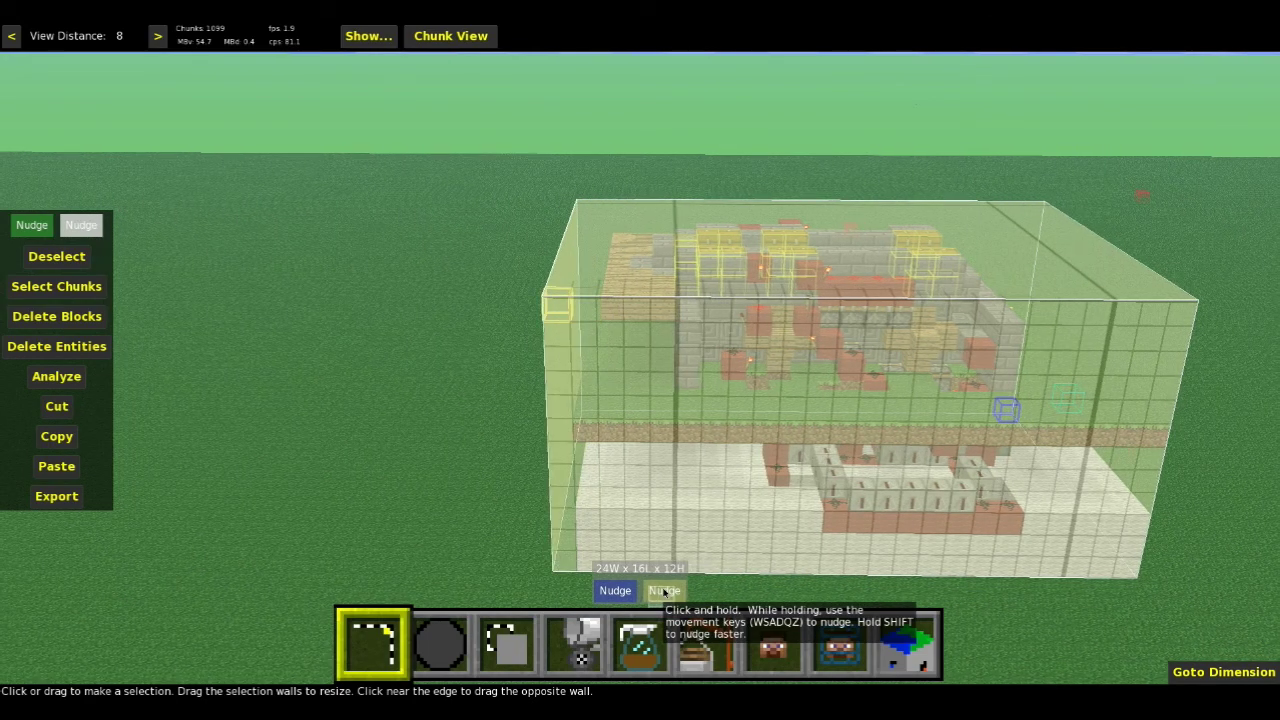
left_click_drag(664, 591, 664, 591)
key("d")
key("s")
key("w")
key("w")
key("w")
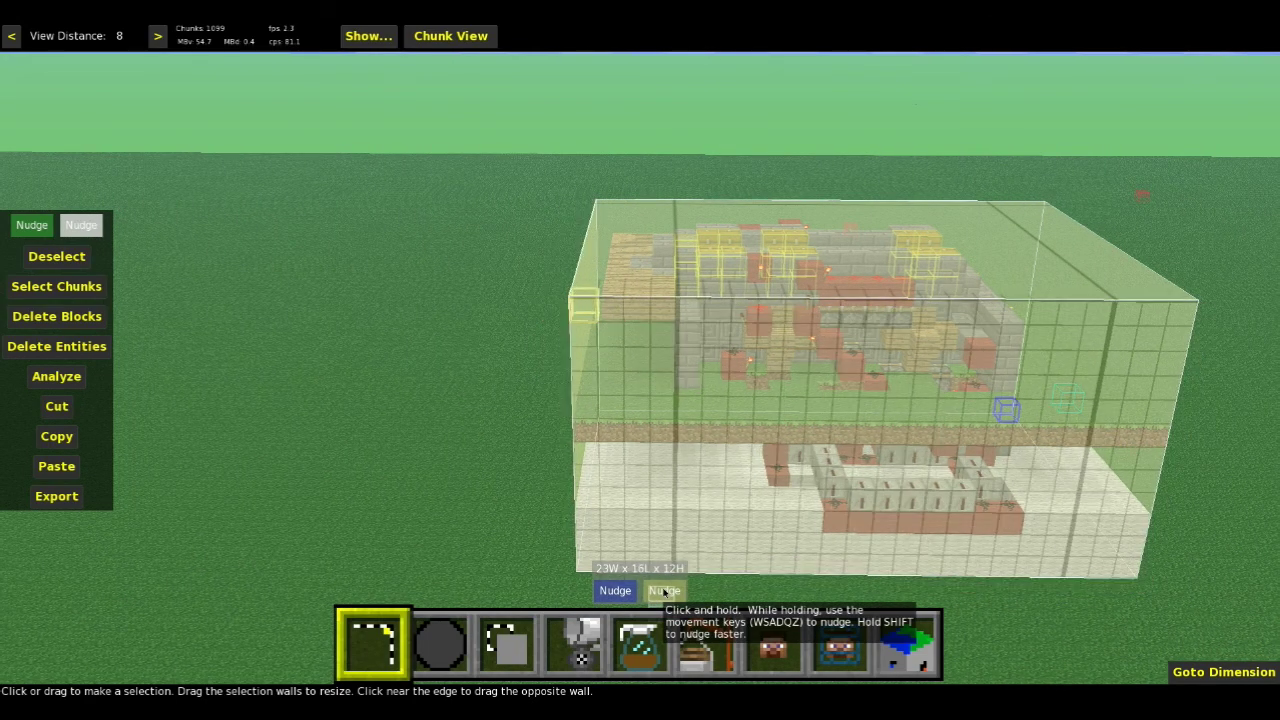
key("d")
key("d")
key("z")
key("z")
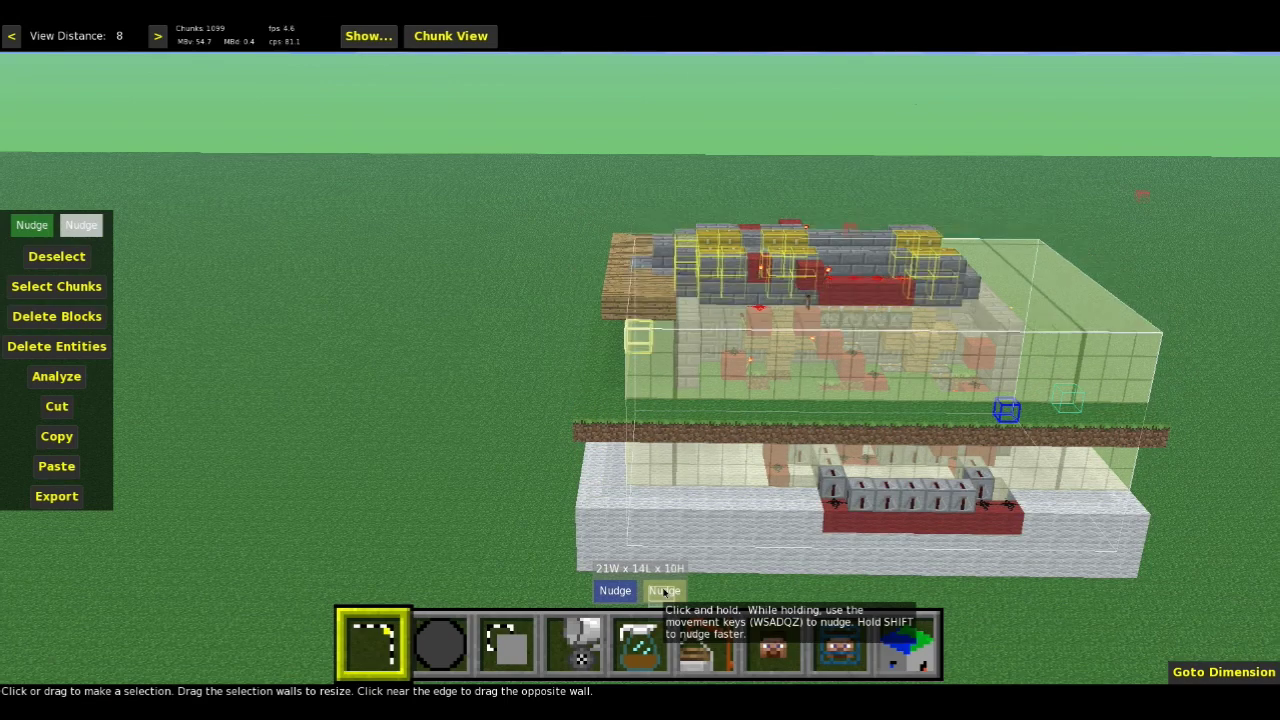
- Nudge the selection's yellow corner back outward and up to restore the 23W x 16L x 12H box
left_click_drag(664, 591, 664, 591)
key("z")
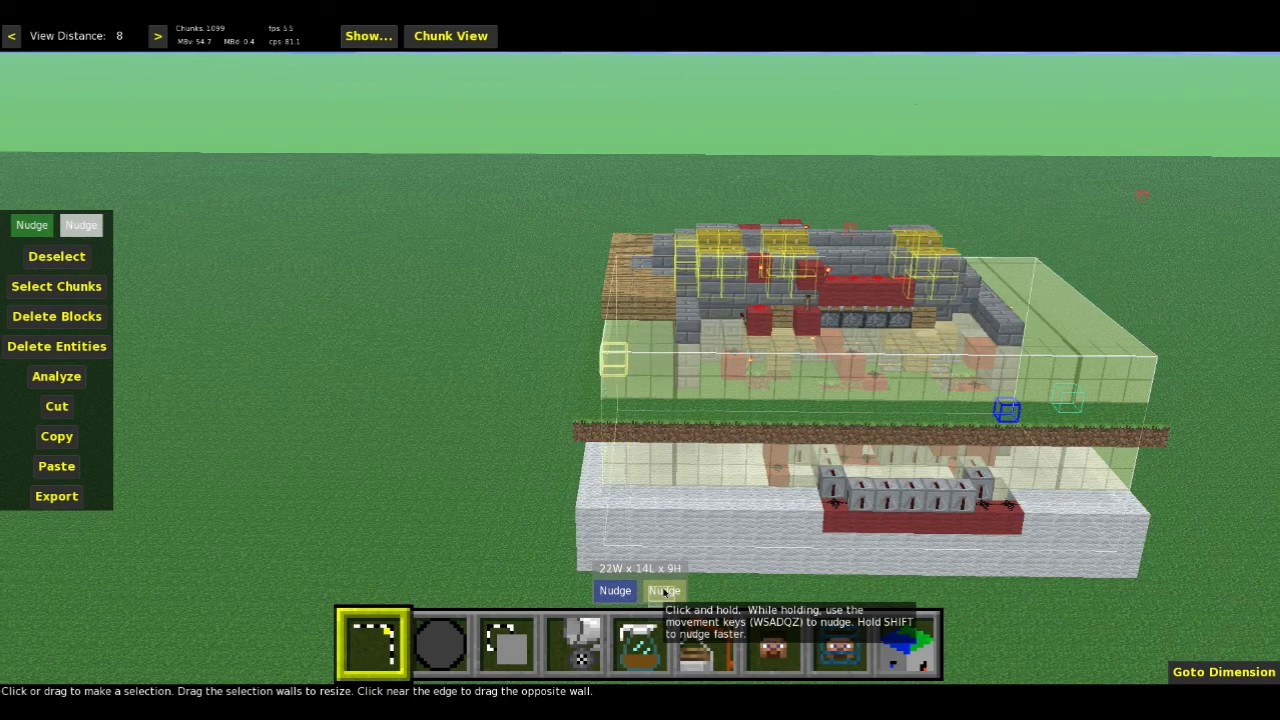
key("a")
key("s")
key("s")
key("s")
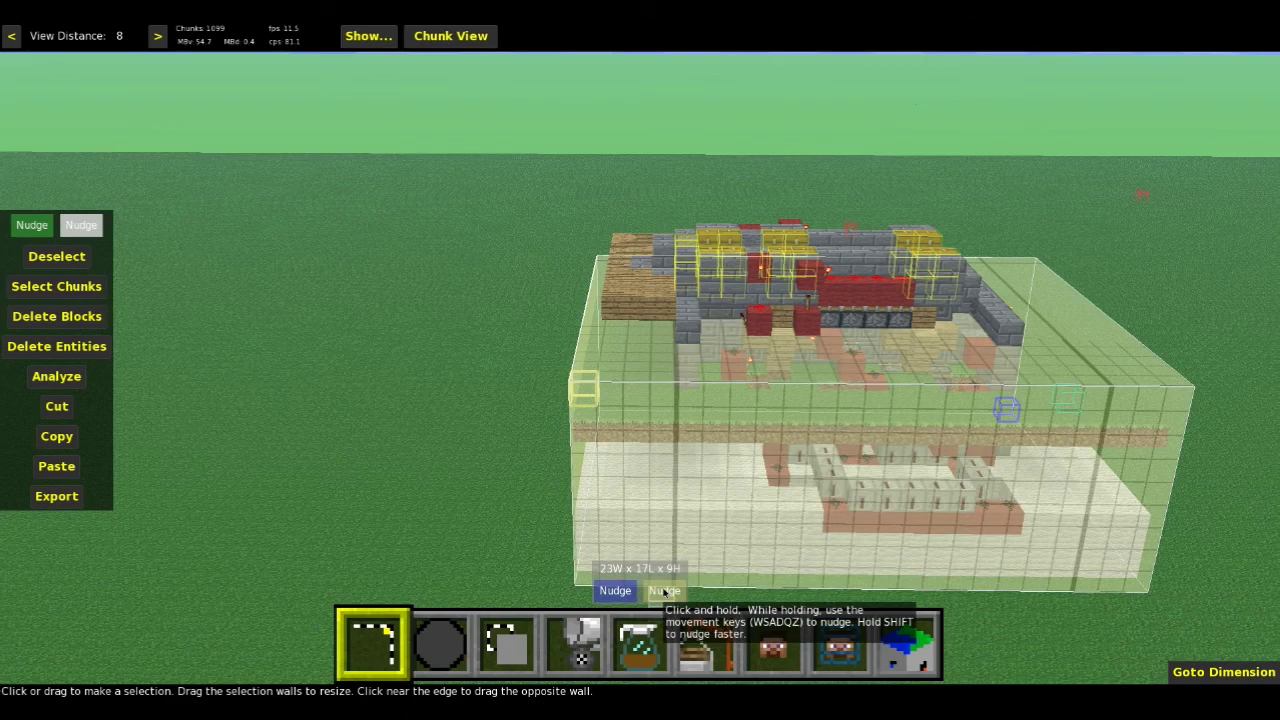
key("w")
left_click_drag(664, 591, 666, 591)
key("q")
key("q")
key("q")
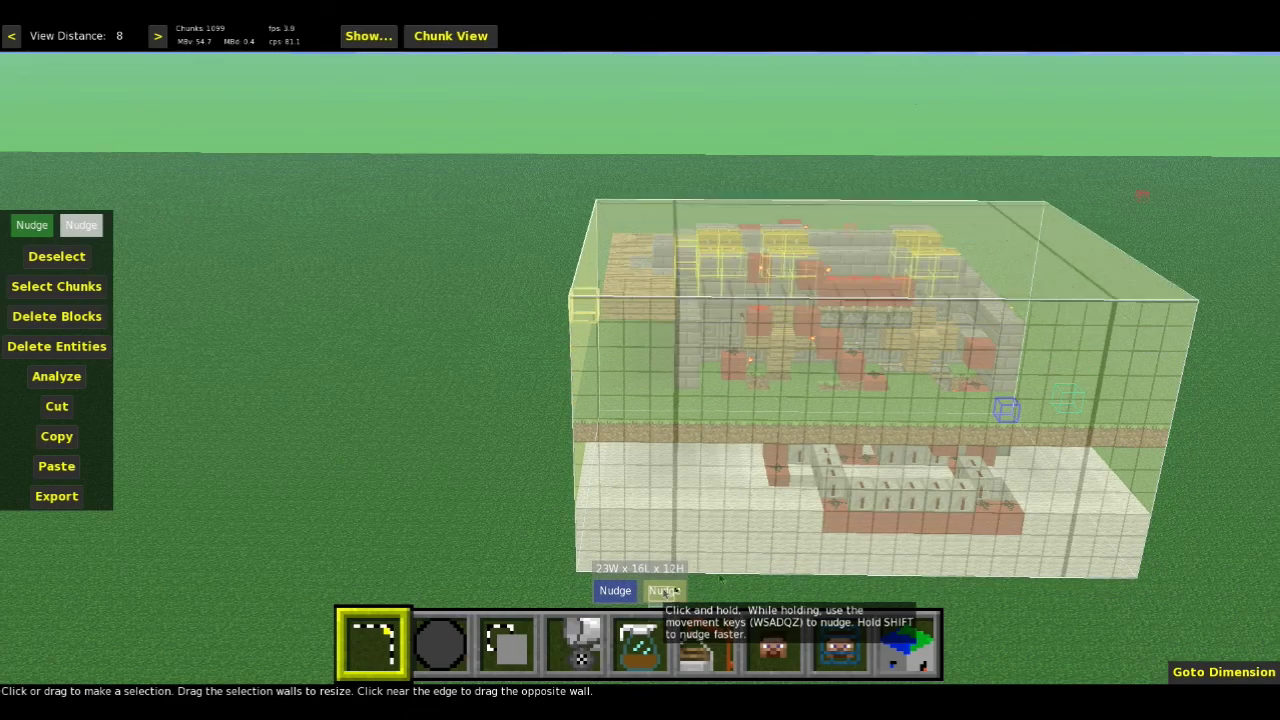
- Nudge the selection's blue corner down and outward, and return it to the 23W x 16L x 12H box
right_click(857, 377)
key("d")
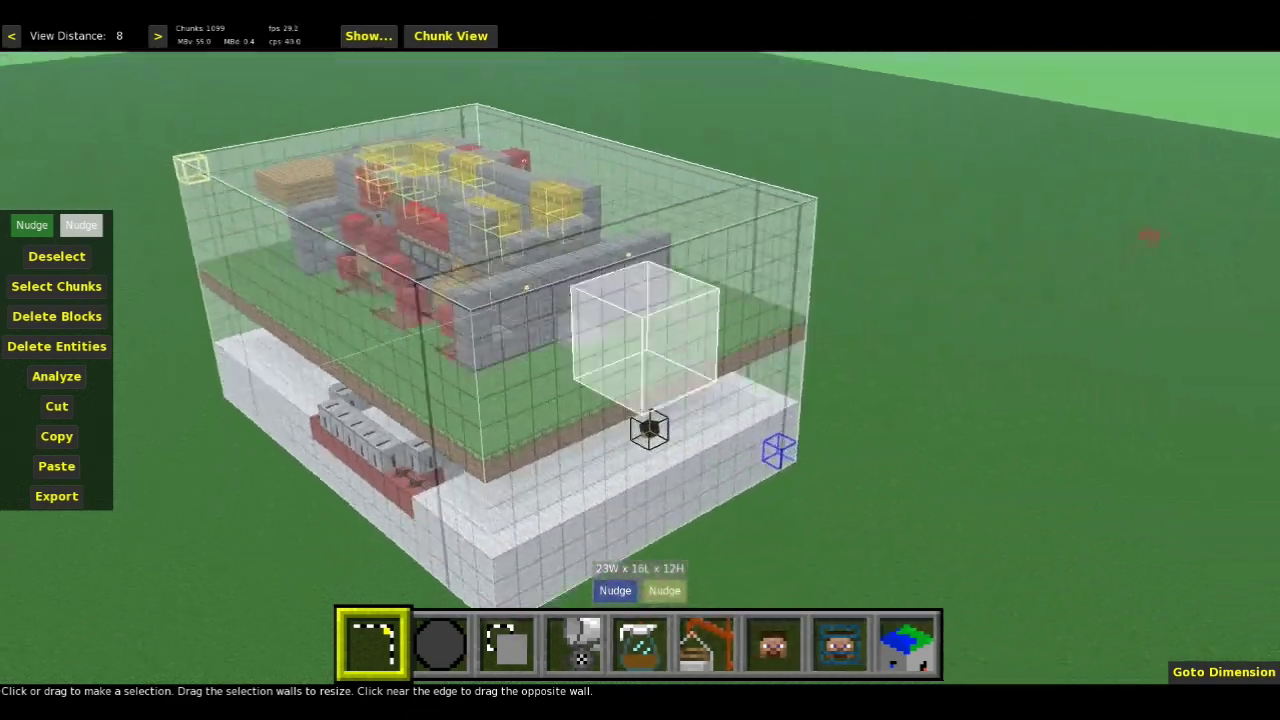
key("a")
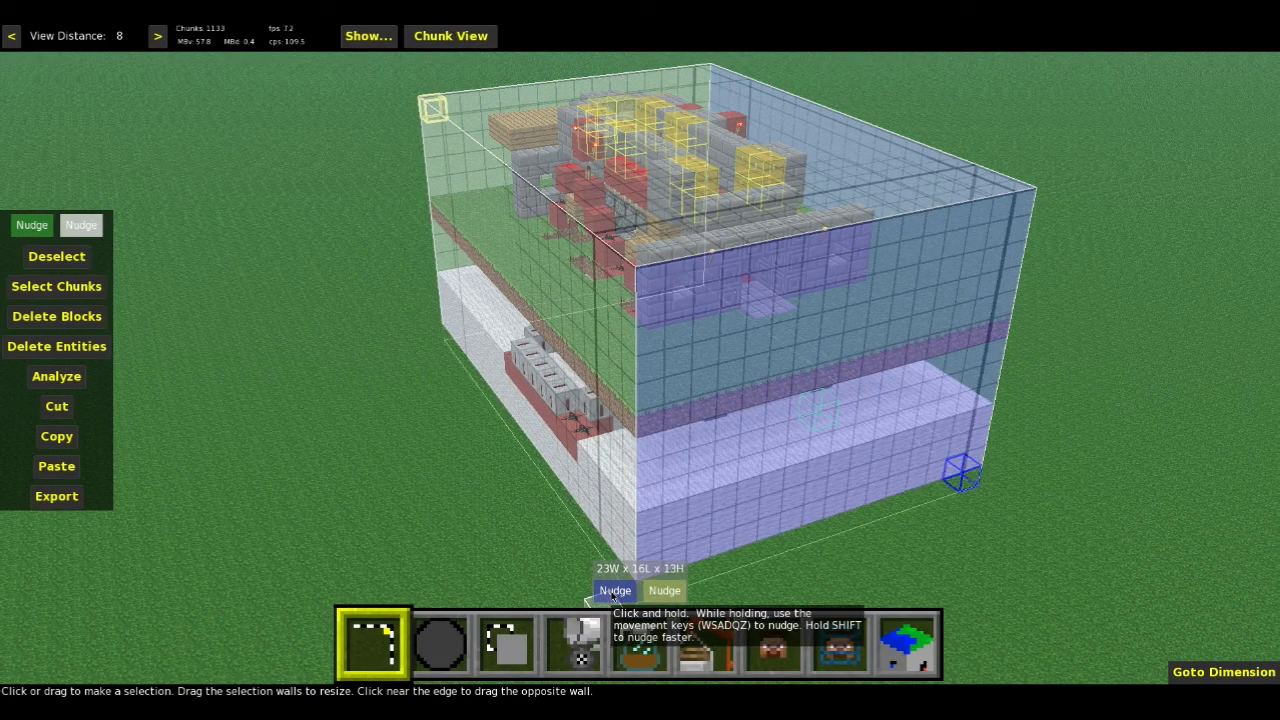
left_click(612, 597)
key("d")
key("d")
key("a")
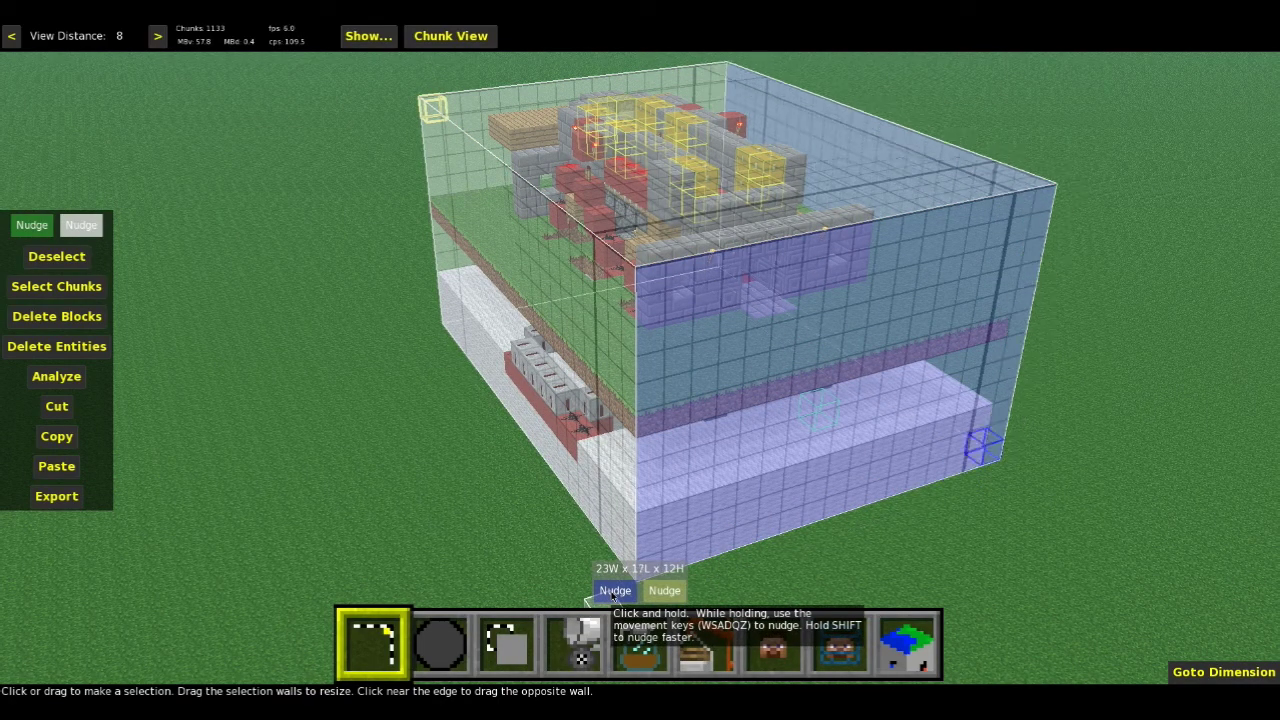
key("a")
- Inspect the selection box from several sides to check that it encloses the entire redstone structure
right_click(620, 535)
key("a")
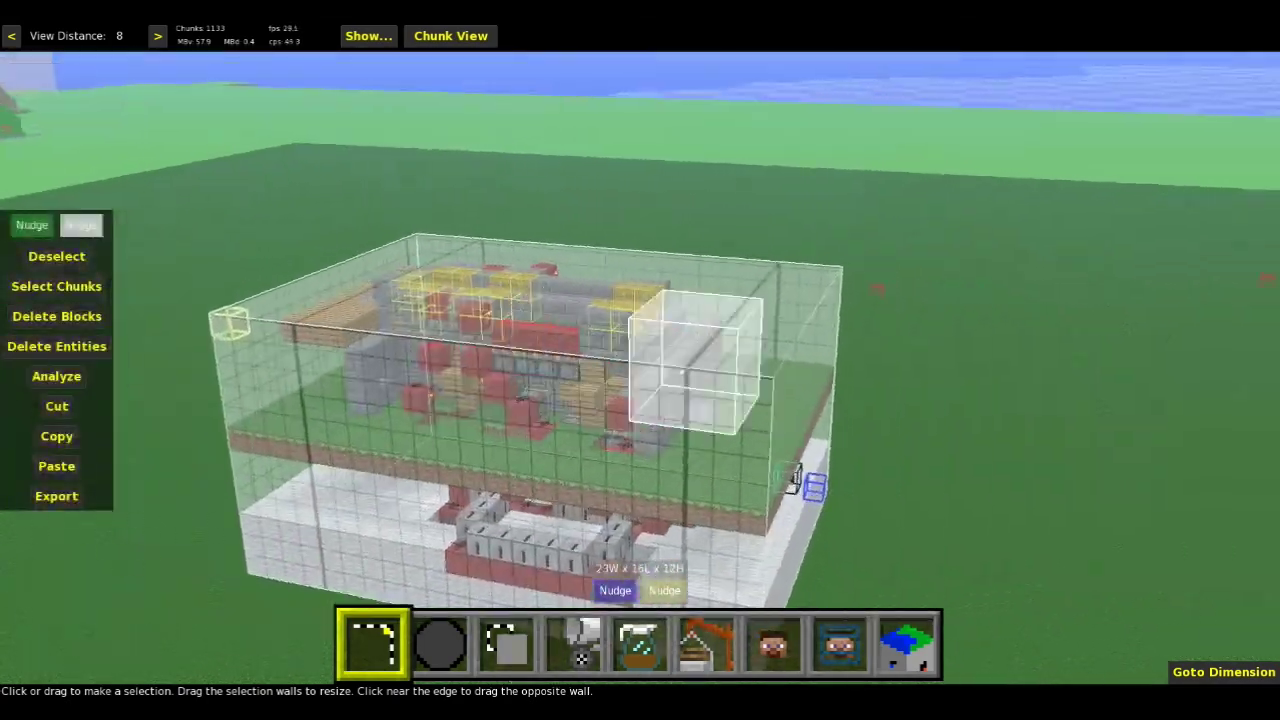
key("d")
key("d")
key("z")
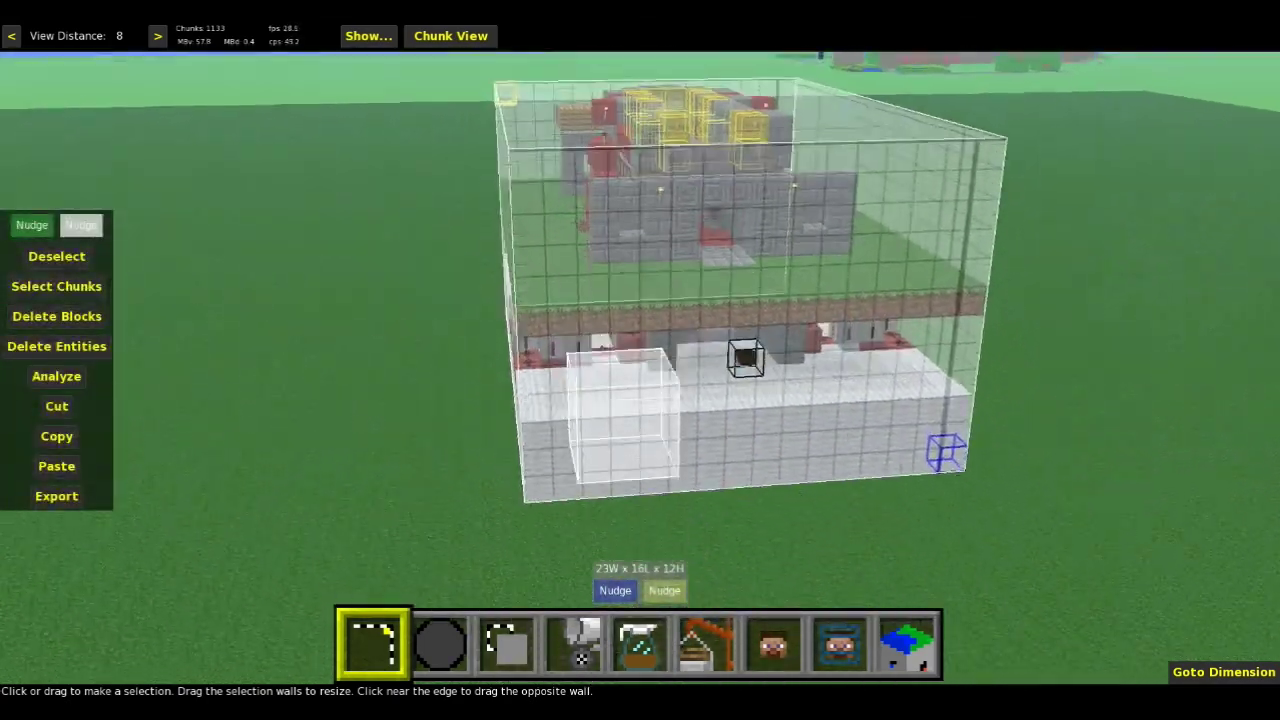
key("q")
key("d")
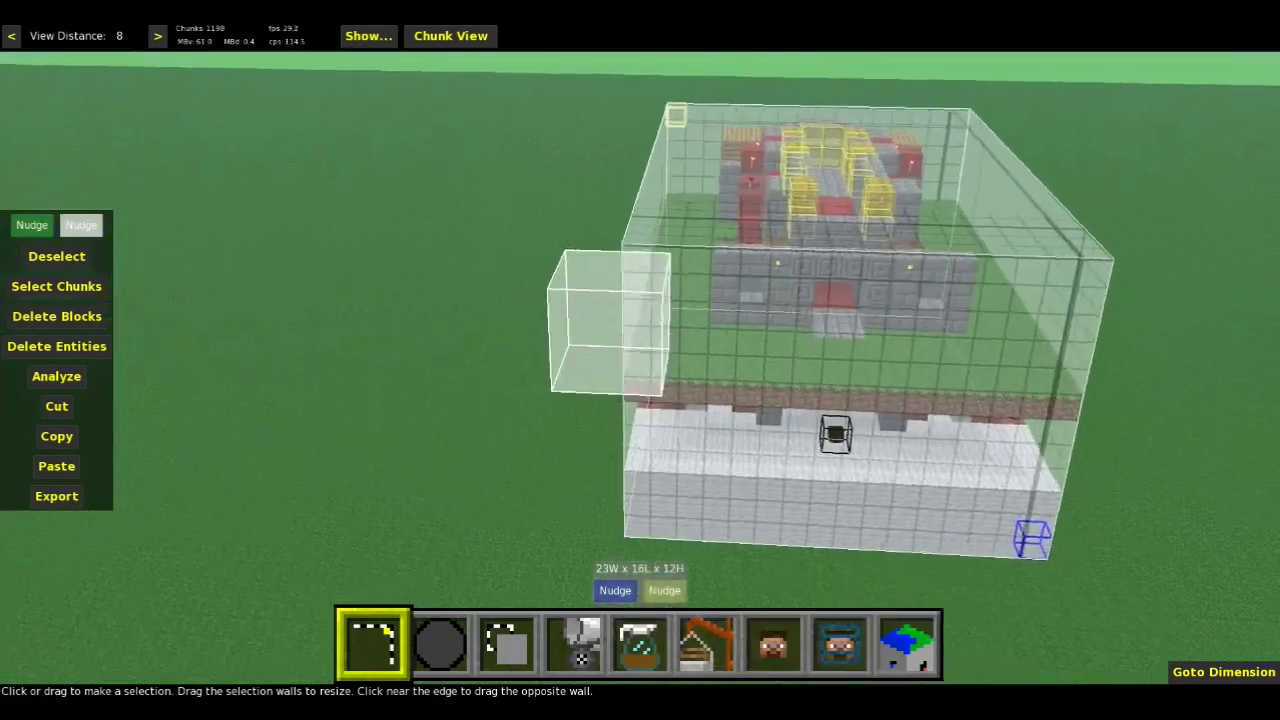
key("s")
right_click(715, 424)
- Copy the selected structure
key("Escape")
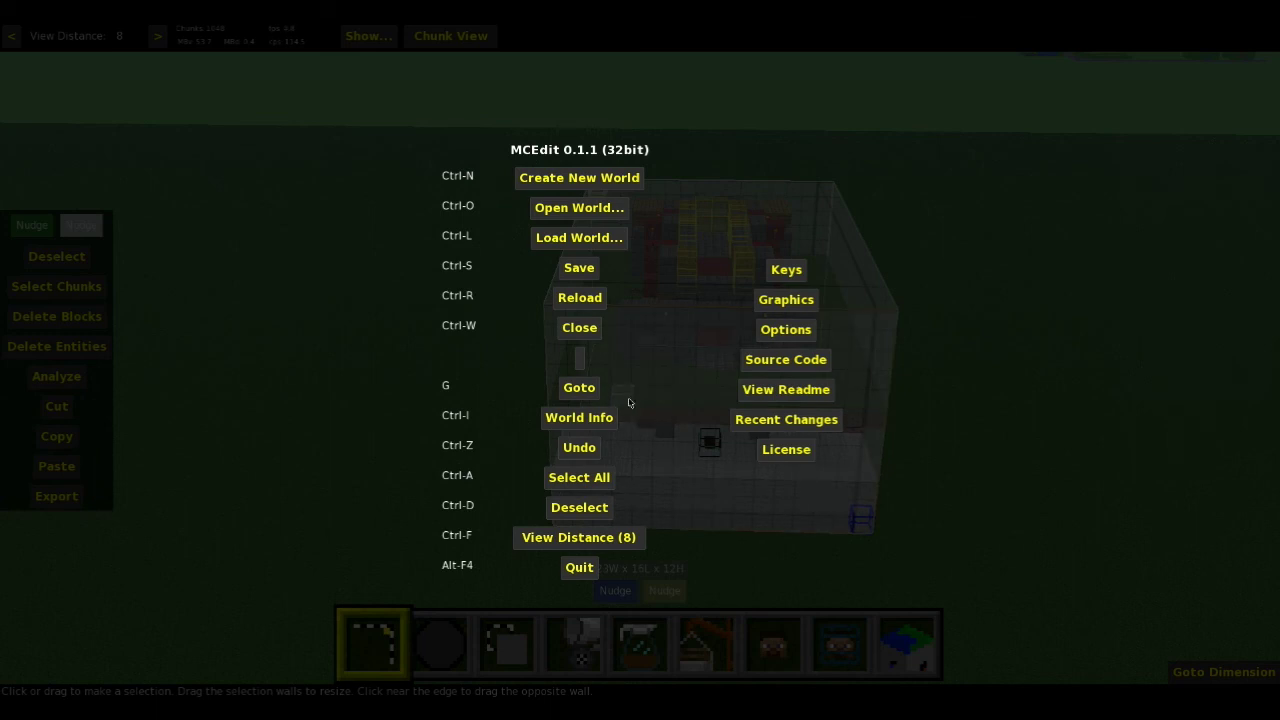
key("ctrl+c")
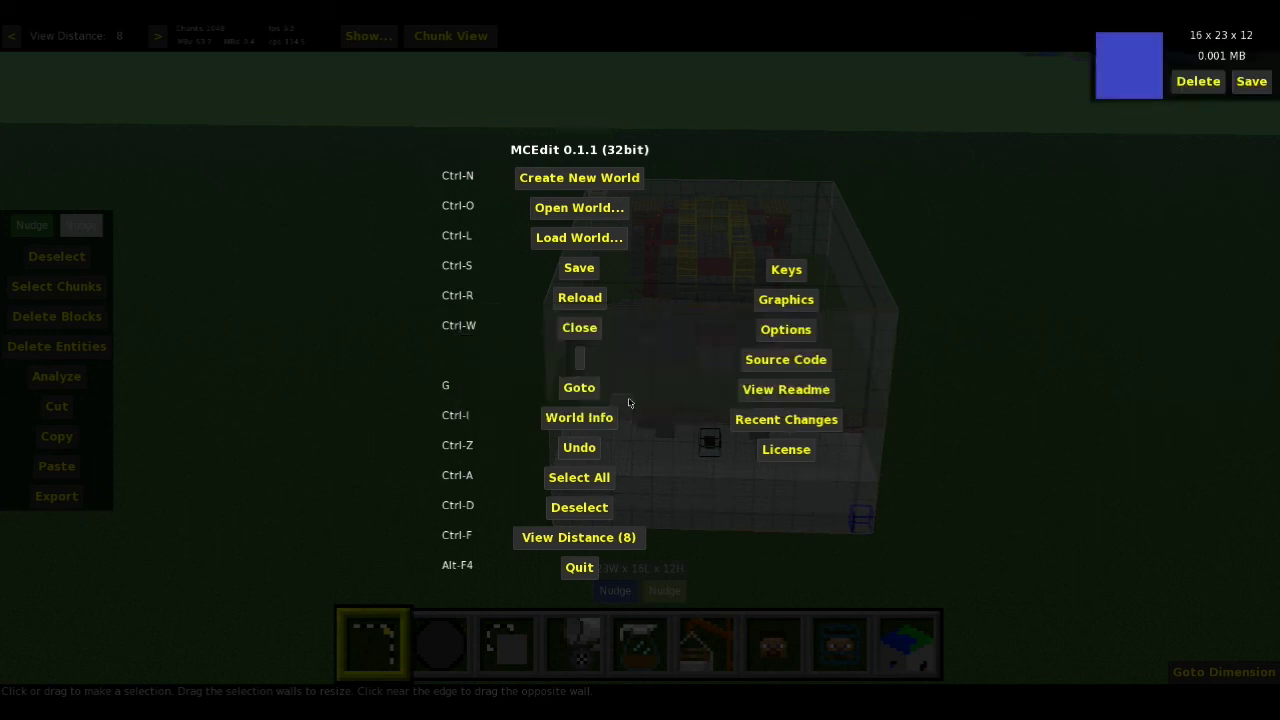
key("Escape")
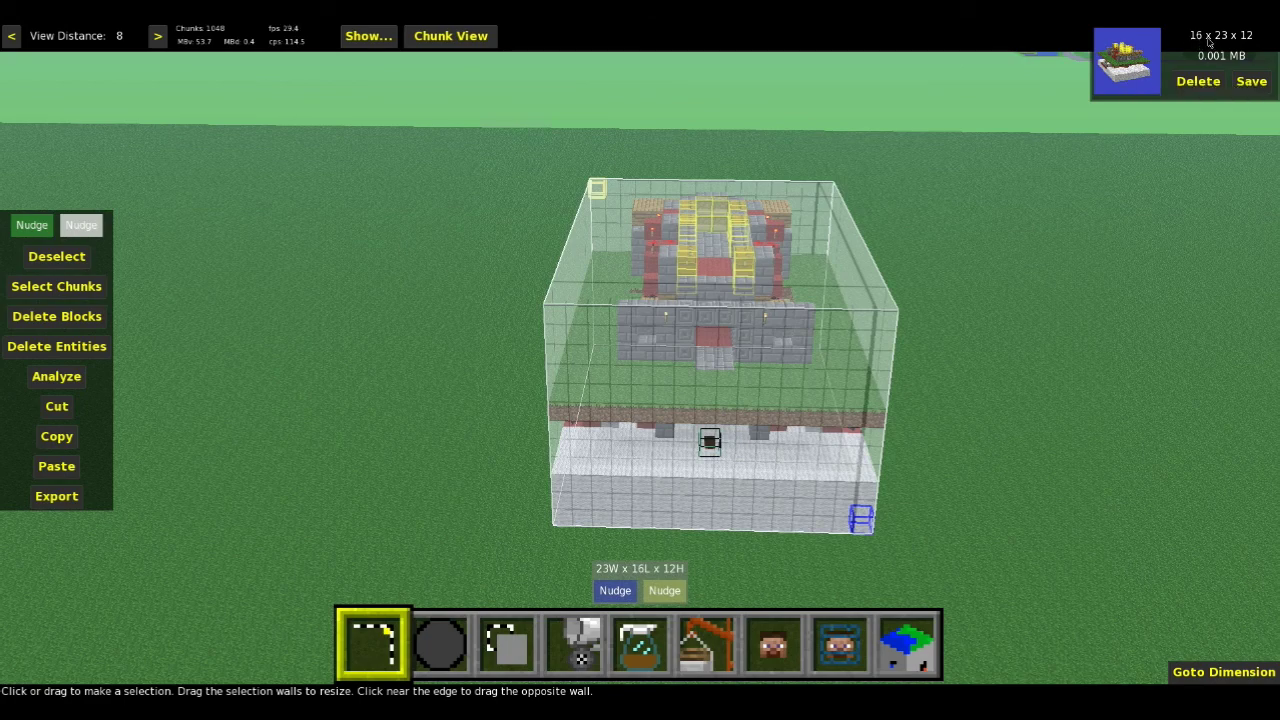
- Pick up the copied structure for import and set it down on the grass beside the original
key("d")
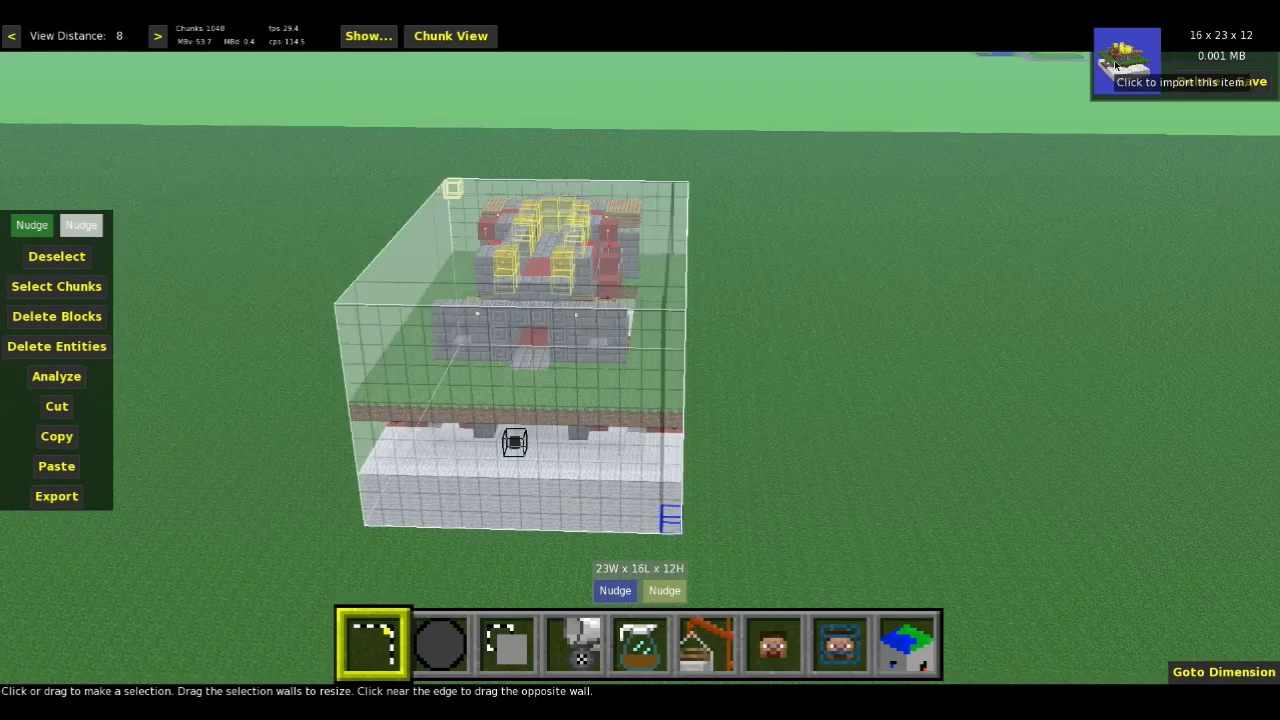
left_click(1127, 62)
key("d")
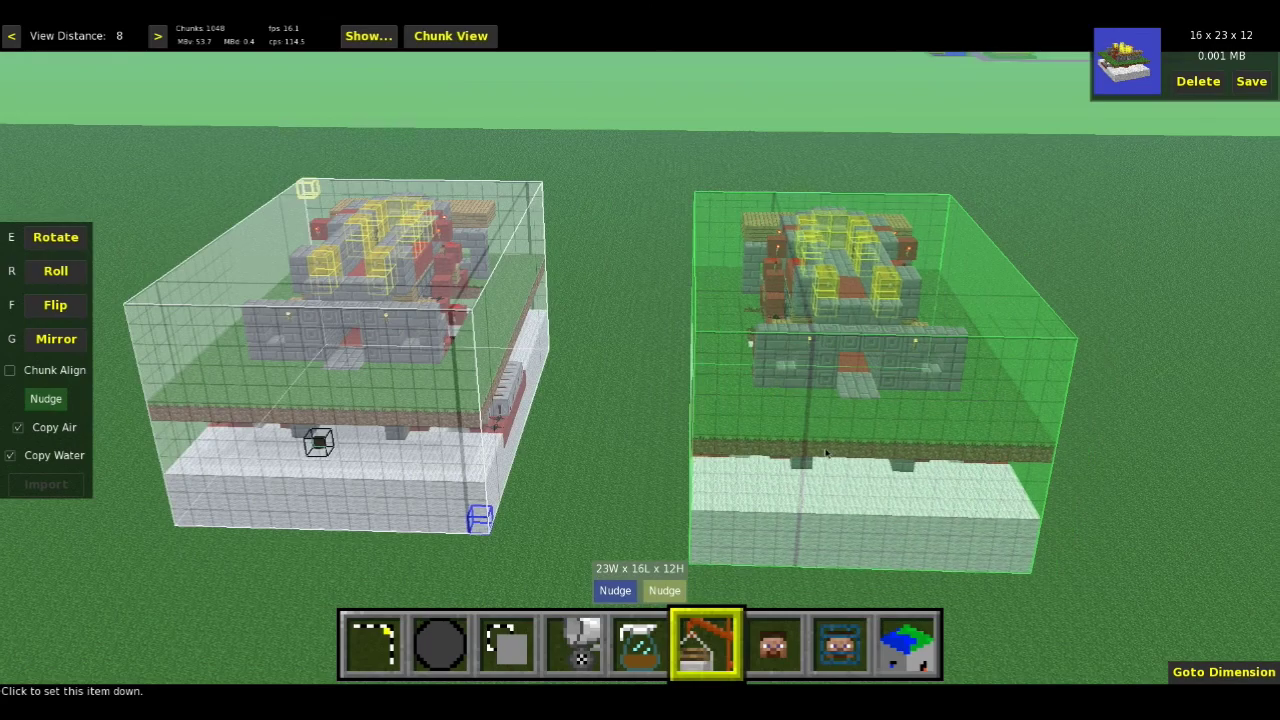
left_click(826, 447)
- Nudge the placed copy several blocks farther away from the original structure
right_click(826, 447)
key("d")
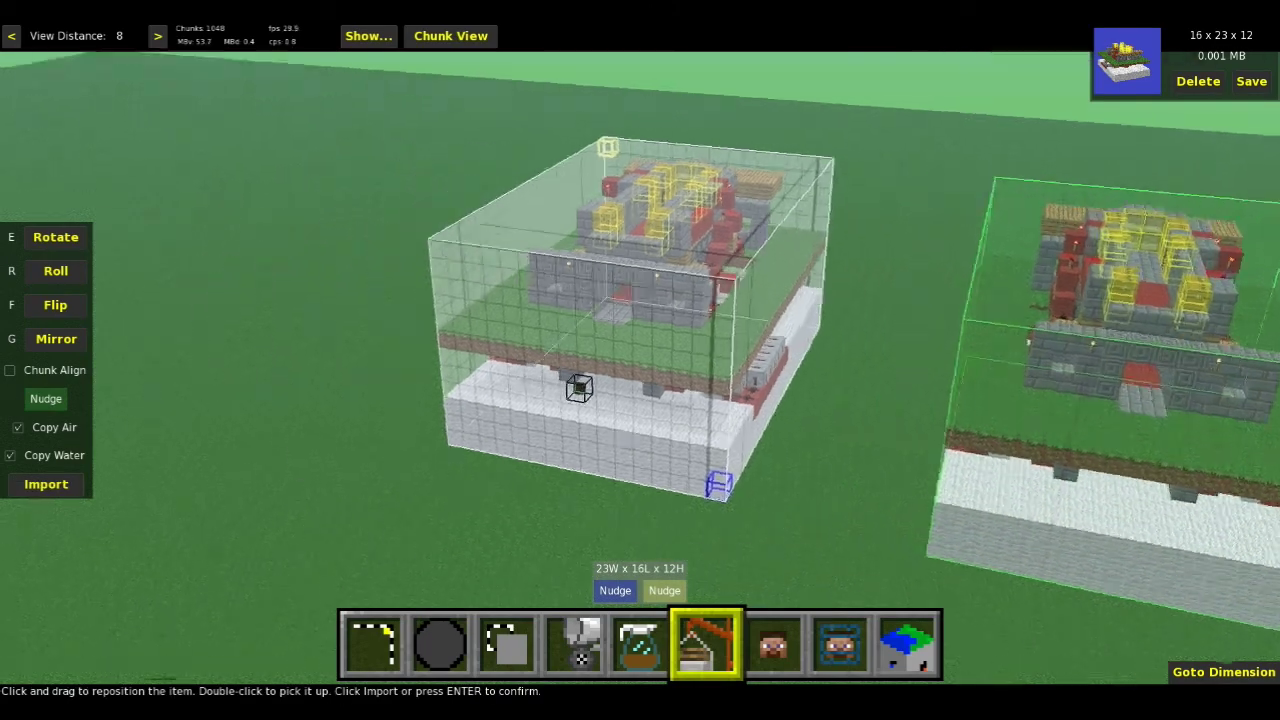
key("d")
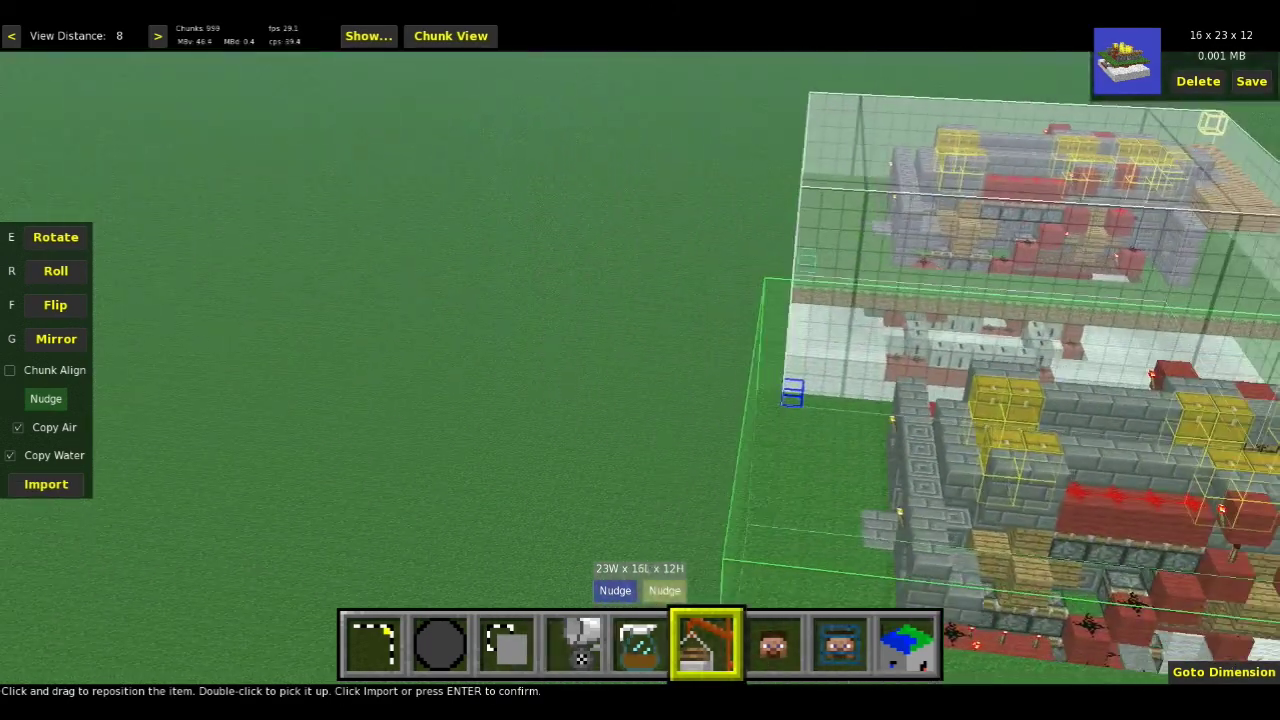
key("s")
key("s")
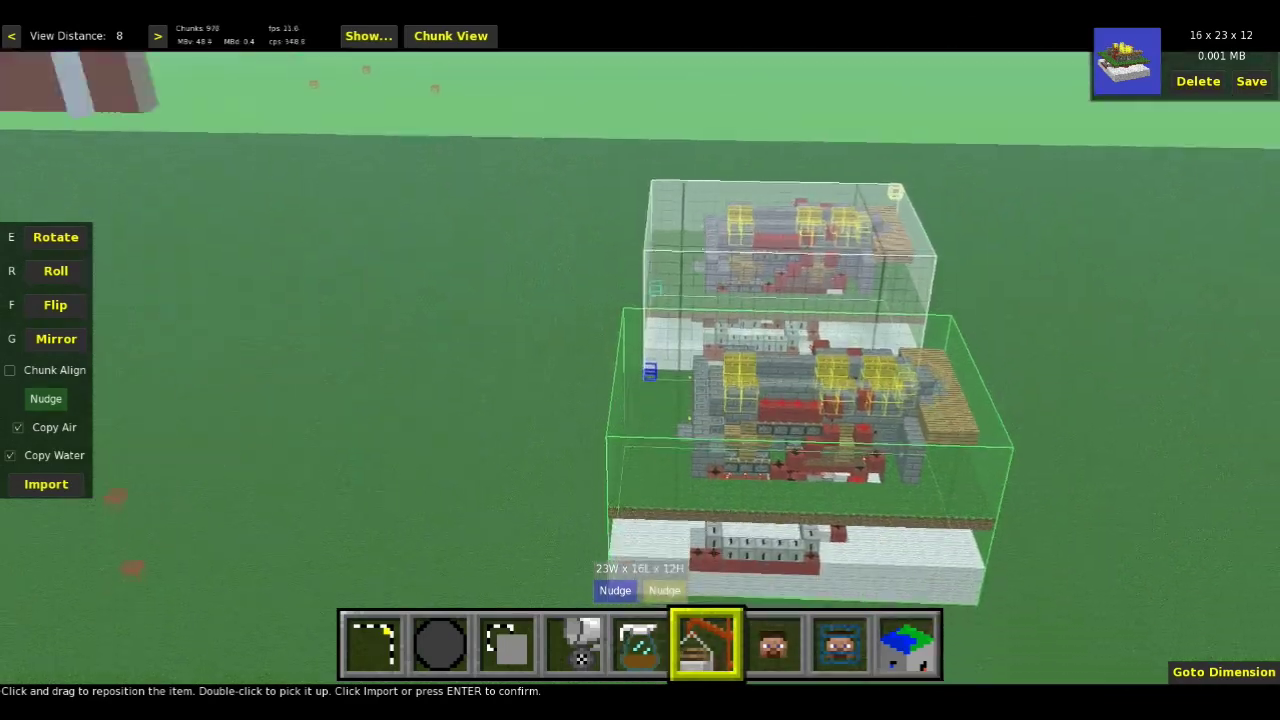
right_click(826, 447)
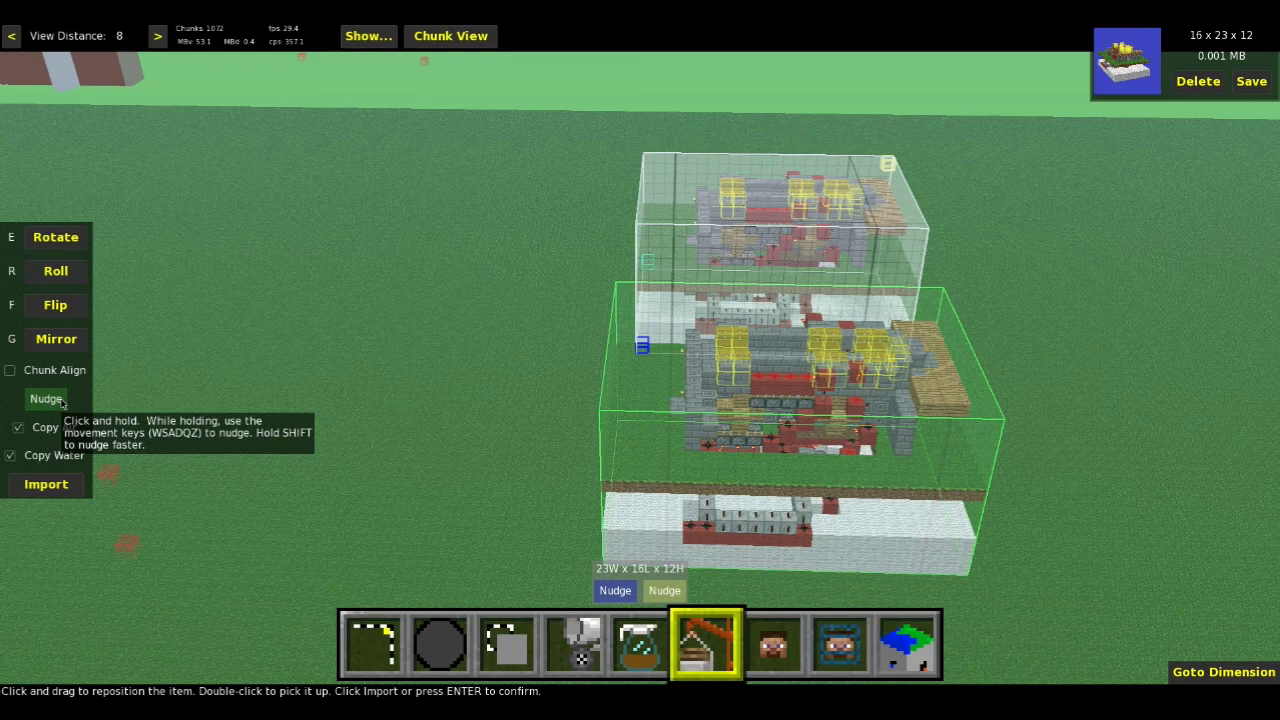
key("d")
key("s")
key("s")
key("s")
key("s")
key("s")
key("s")
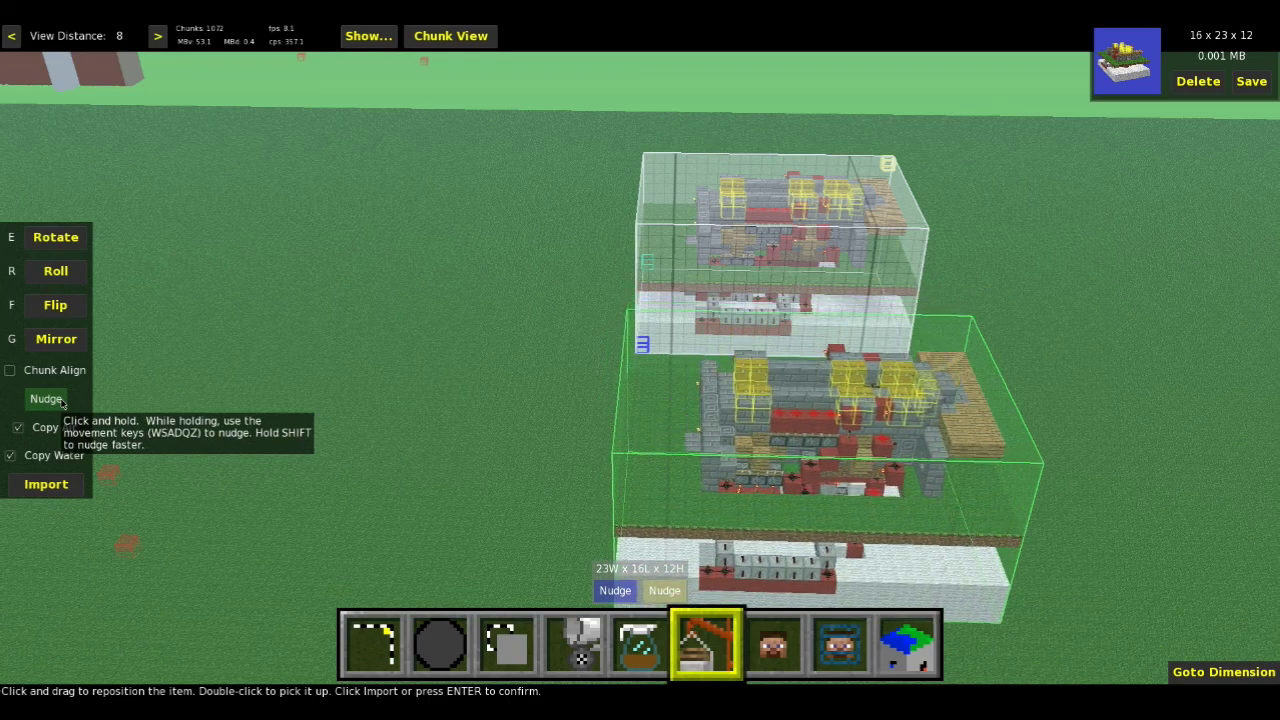
key("s")
key("s")
key("s")
key("s")
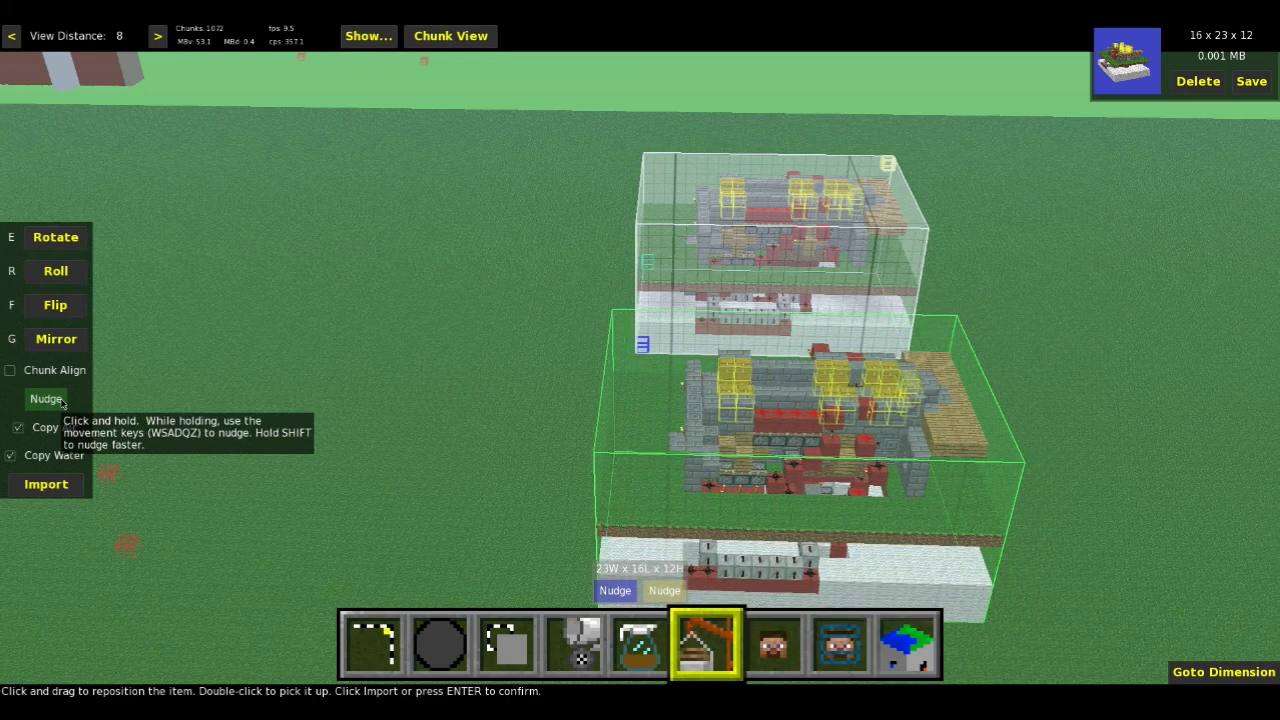
- Nudge the placed copy sideways, up and down to adjust its position and height
key("d")
key("q")
key("q")
key("q")
key("z")
key("z")
key("z")
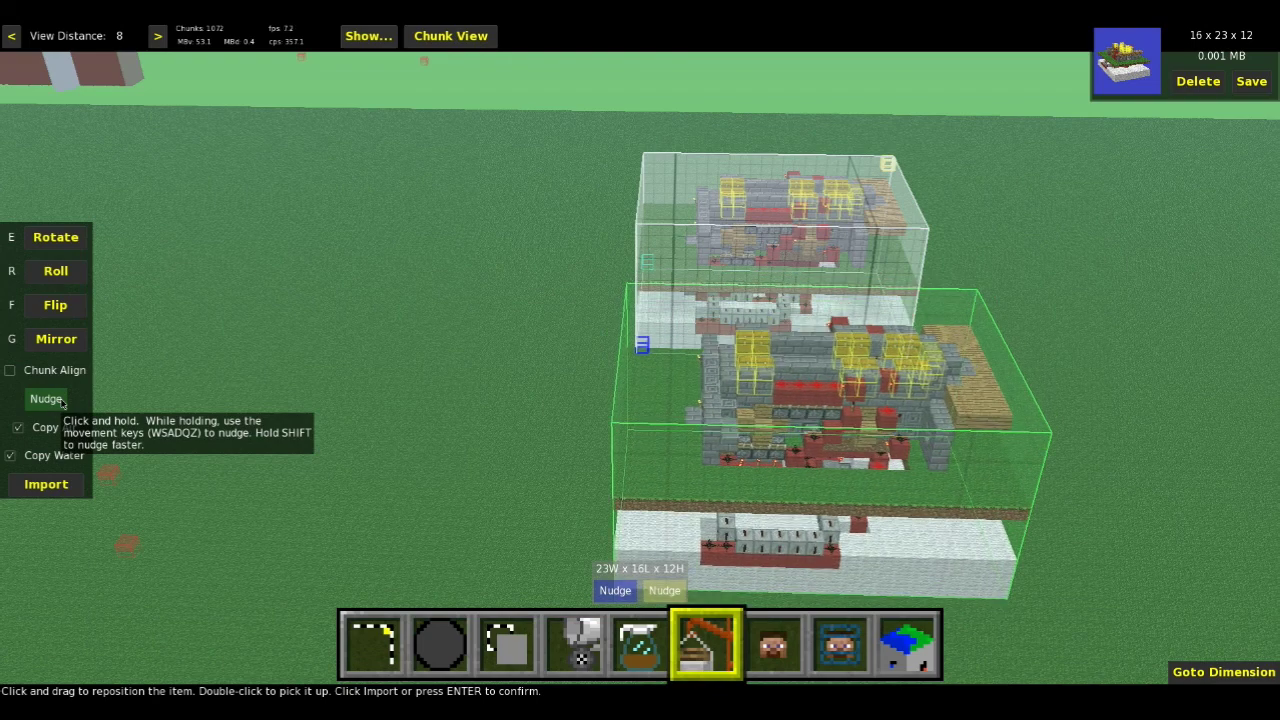
- Examine the placed copy from ground level and from below to compare its height with the original's
right_click(442, 347)
key("s")
right_click(614, 374)
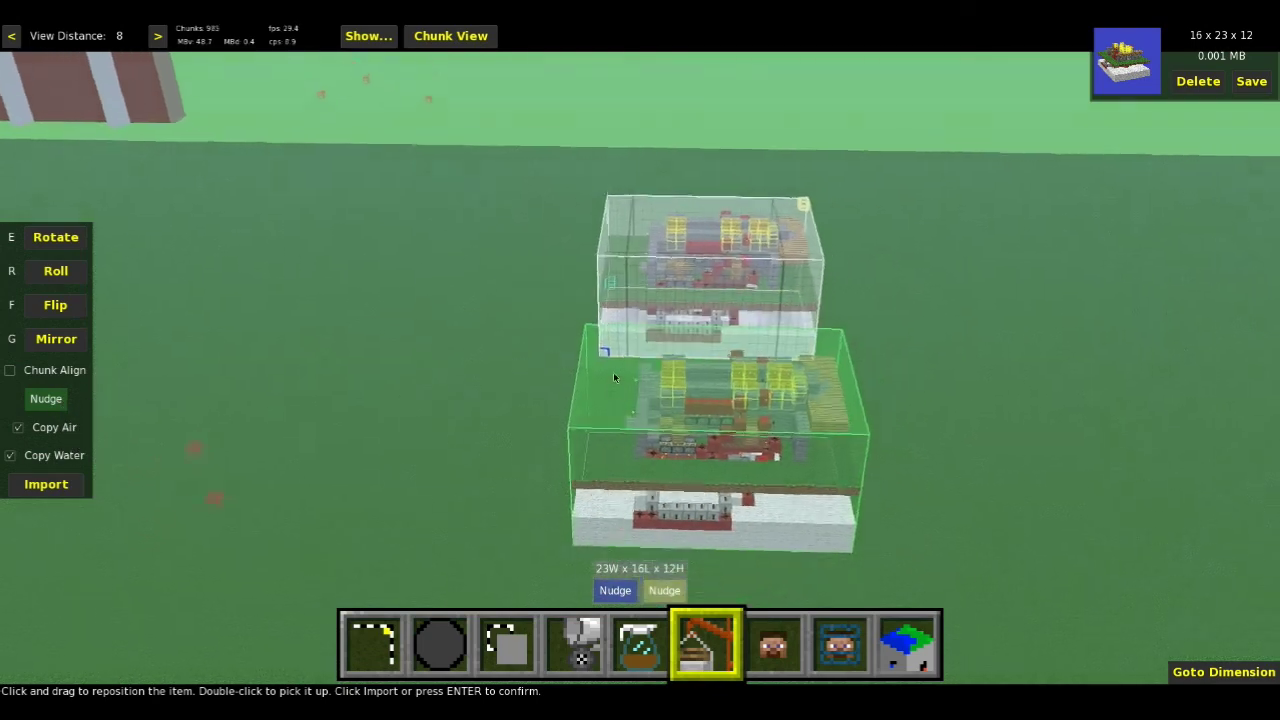
right_click(614, 374)
key("z")
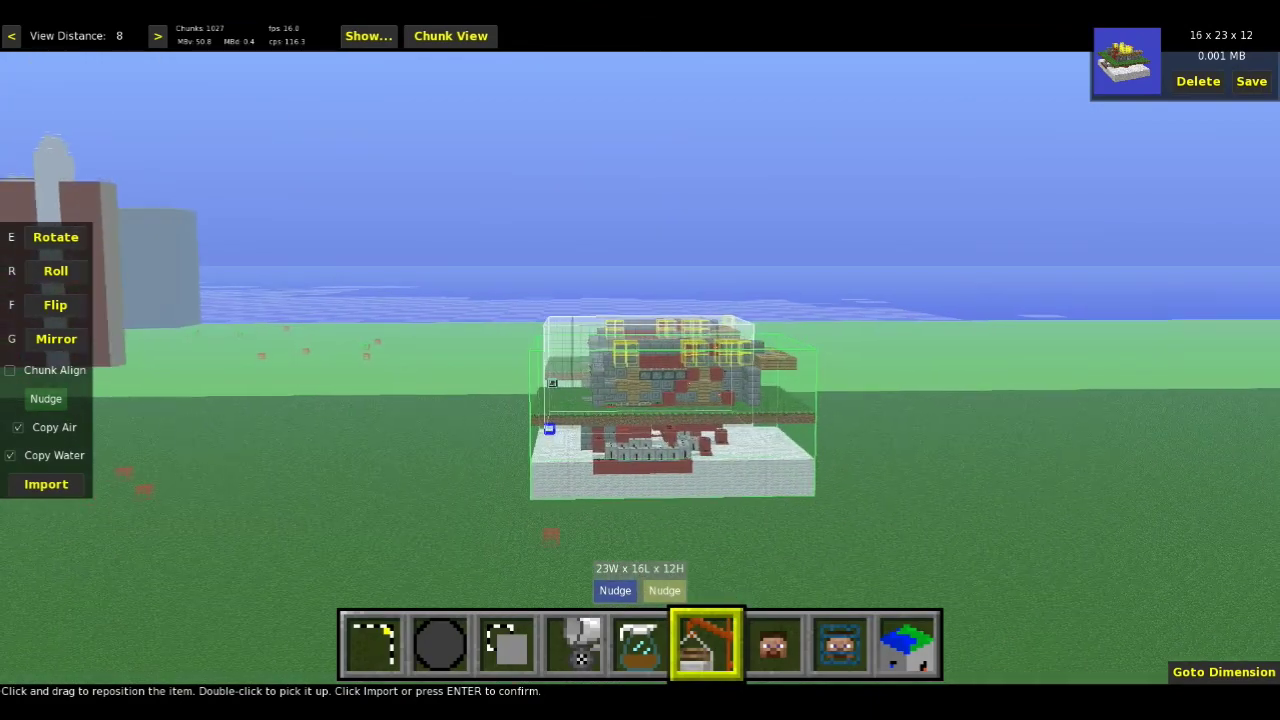
key("d")
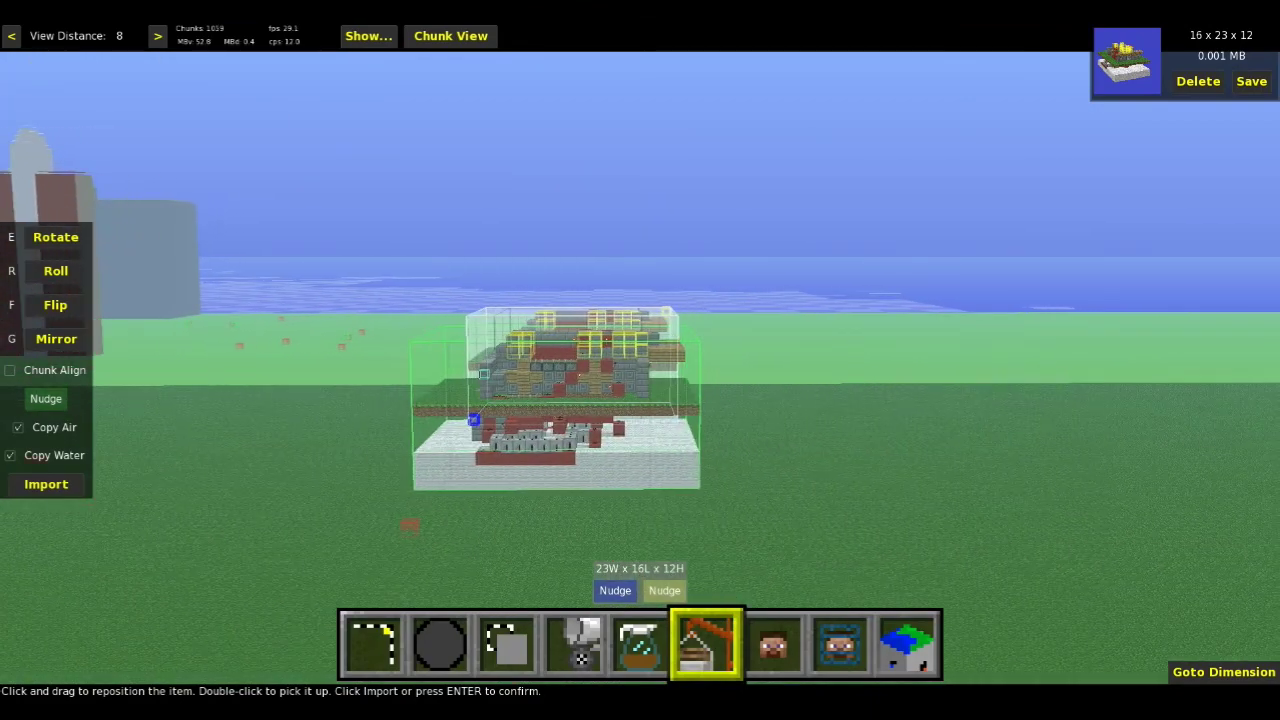
key("z")
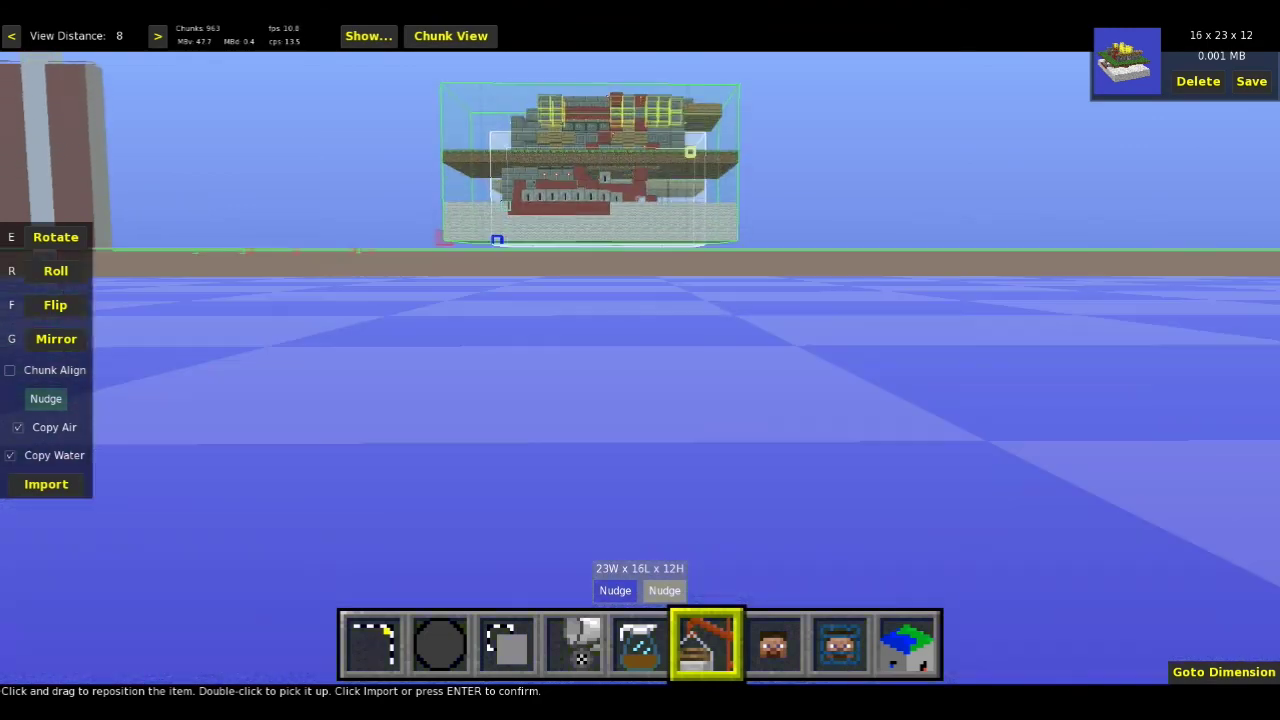
key("space")
right_click_drag(396, 437, 399, 472)
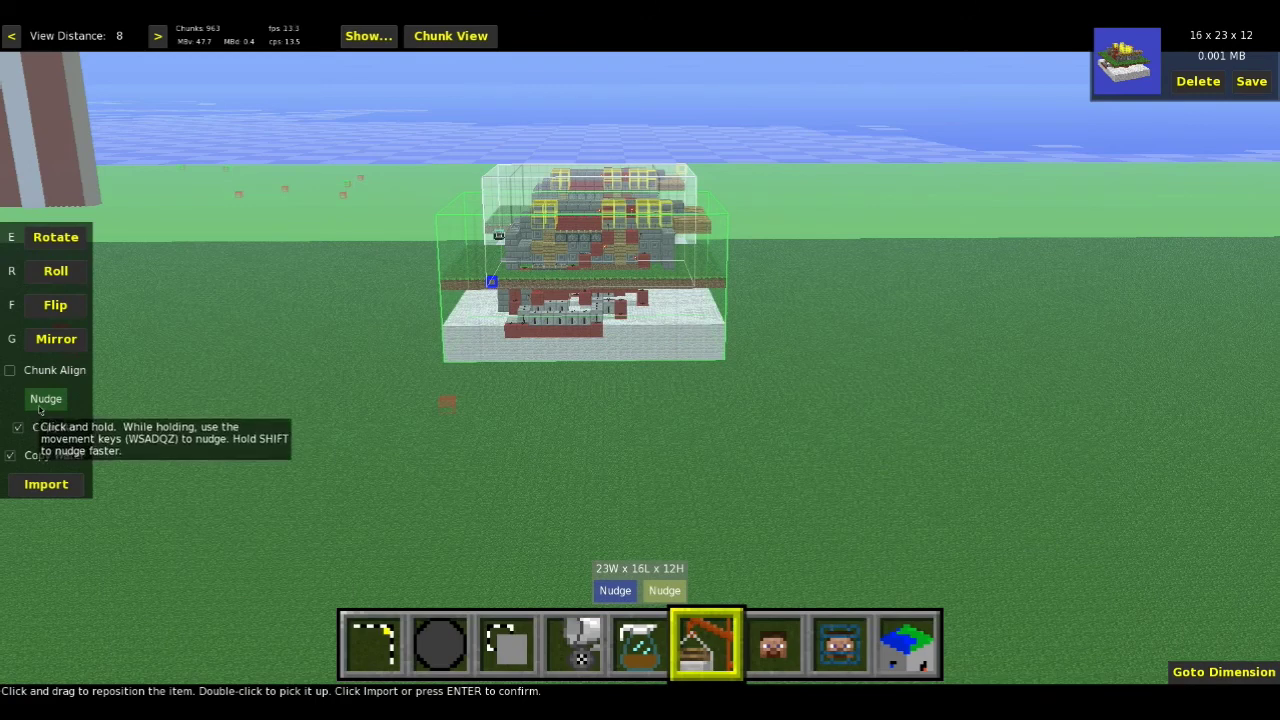
- Nudge the placed copy outward repeatedly to widen the gap between it and the original structure
key("s")
key("s")
key("s")
key("s")
key("s")
key("s")
key("s")
key("s")
key("s")
key("s")
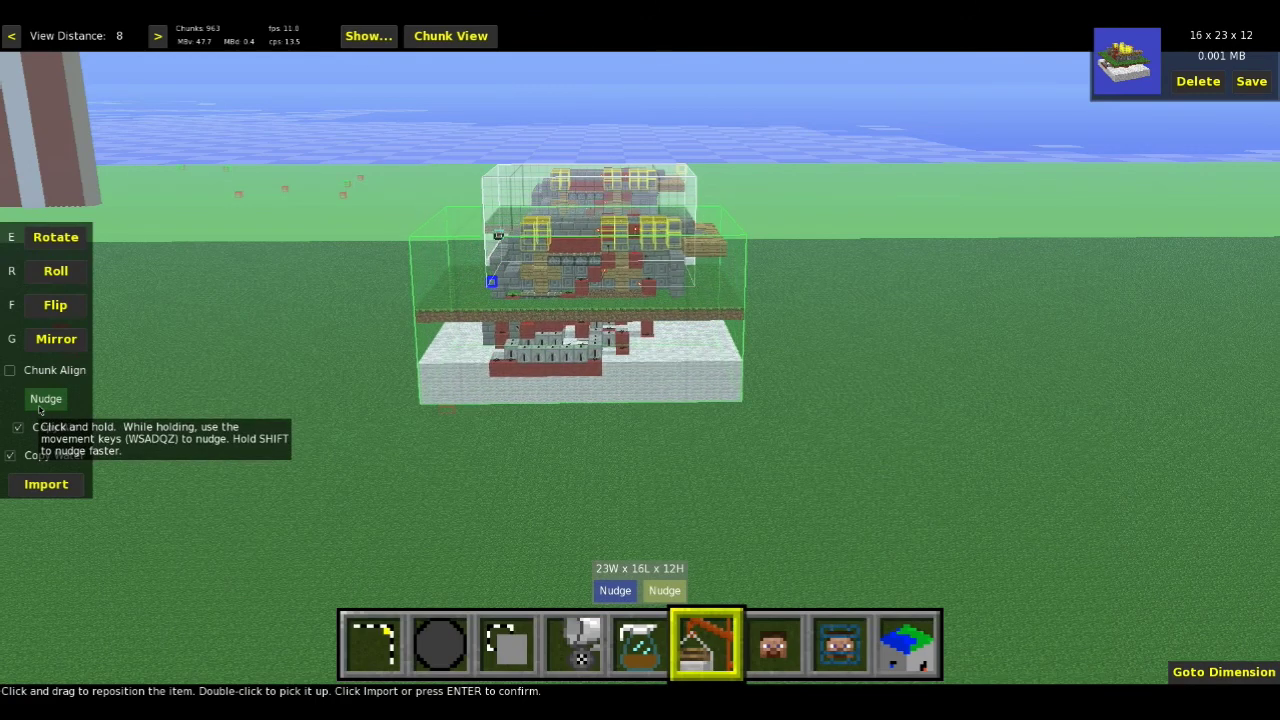
key("s")
key("s")
key("s")
key("s")
left_click_drag(39, 409, 39, 409)
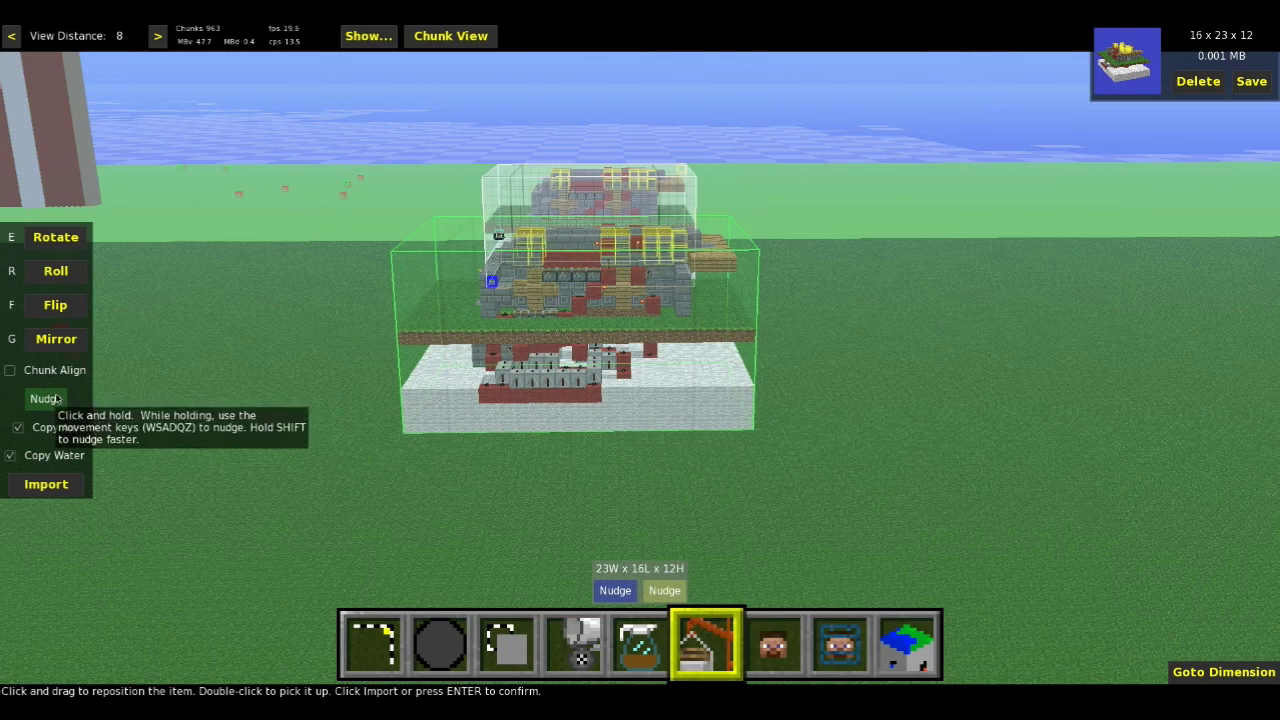
key("s")
key("s")
key("s")
key("s")
left_click_drag(58, 398, 58, 398)
key("s")
- Import the copied structure into the world at its nudged position
key("a")
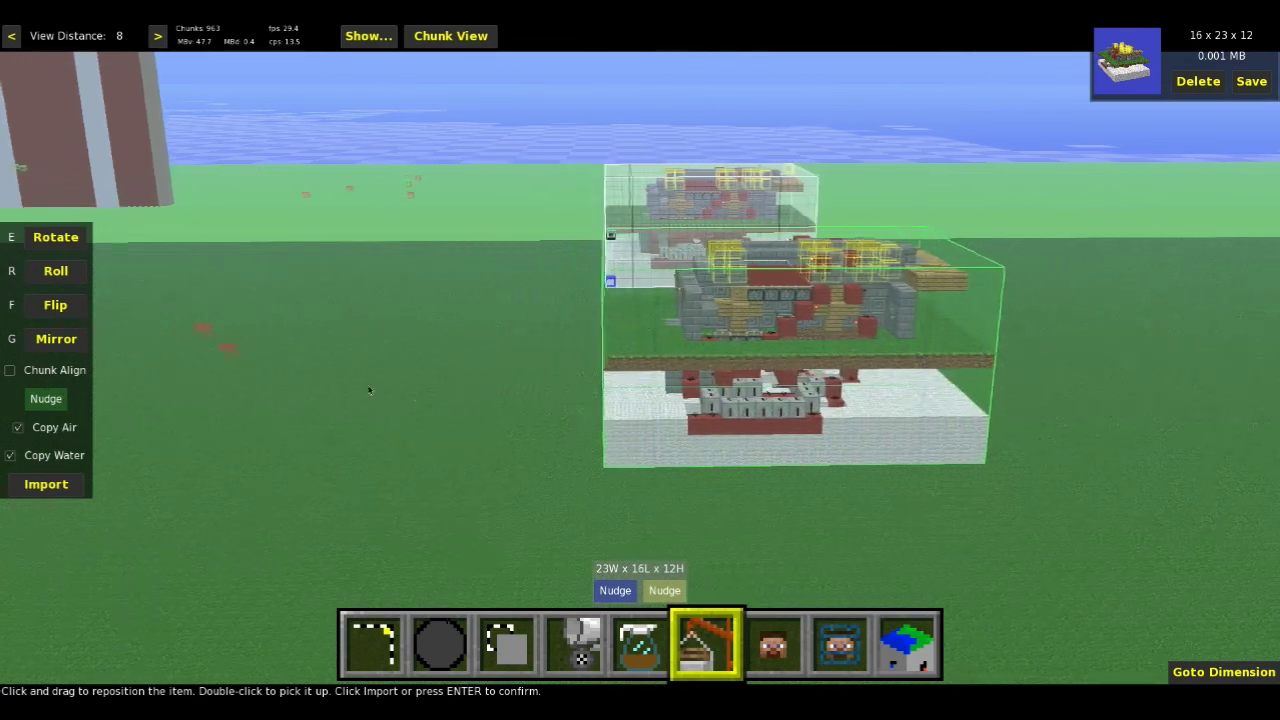
left_click(53, 487)
key("a")
right_click_drag(642, 405, 735, 402)
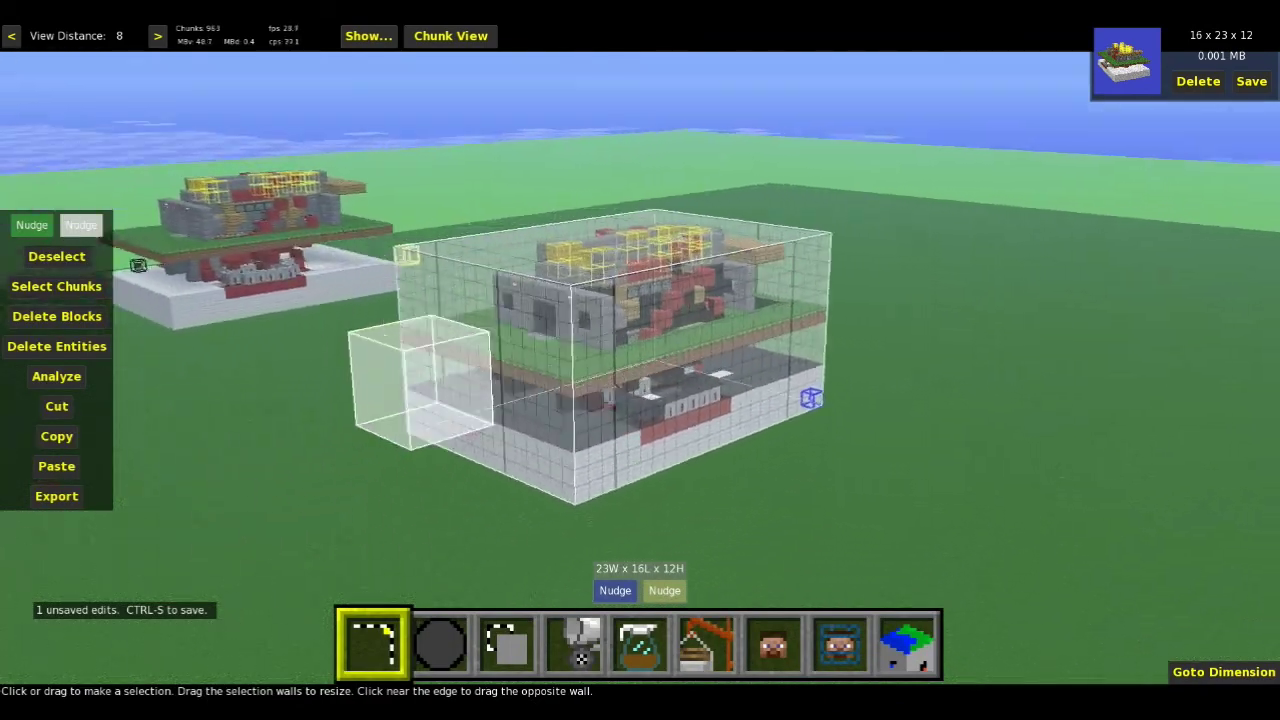
- Clear the selection around the imported copy
key("a")
key("Escape")
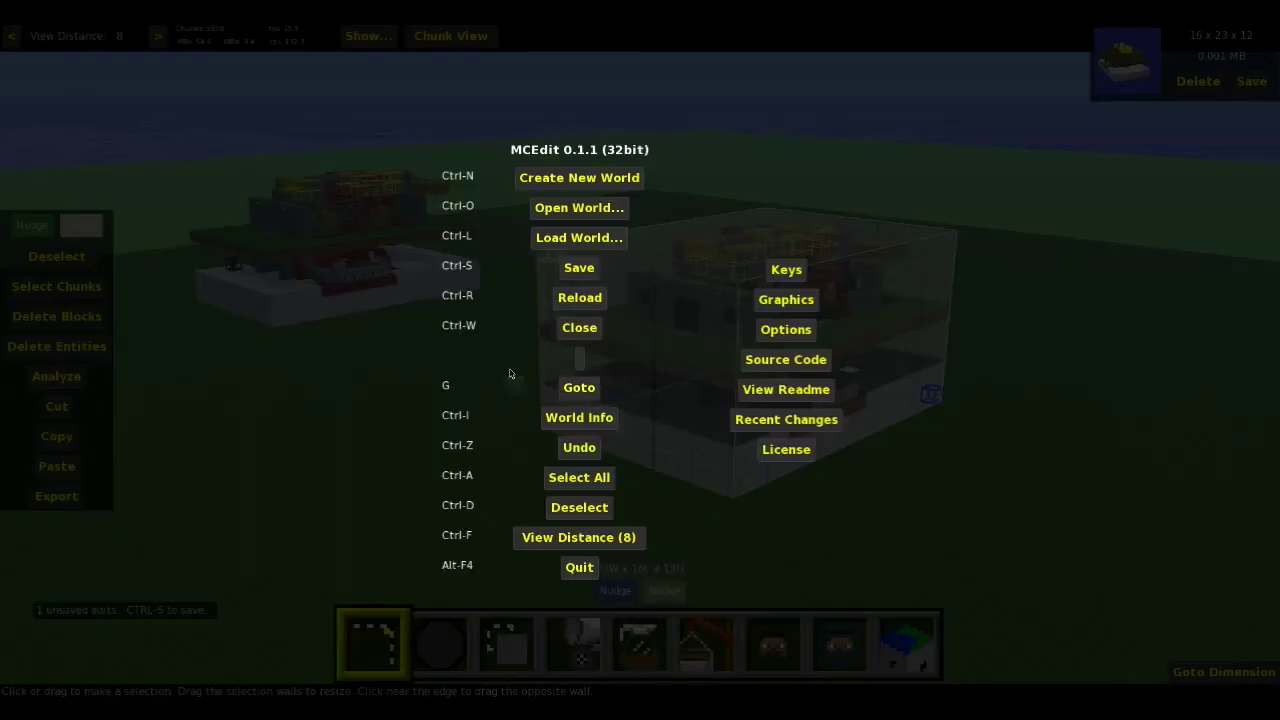
left_click(590, 508)
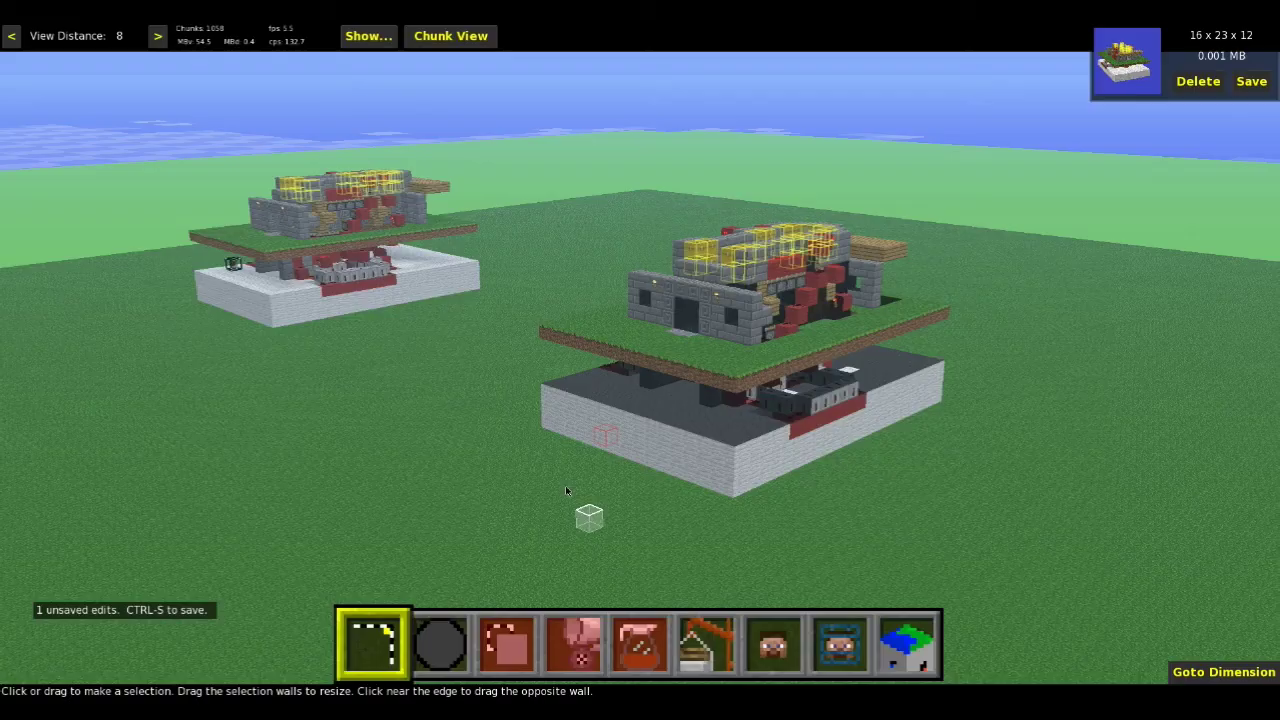
- Save the world with the imported copy and view both structures side by side
key("a")
mouse_move(601, 326)
right_mouse_down()
mouse_move(645, 348)
mouse_move(600, 325)
right_mouse_up()
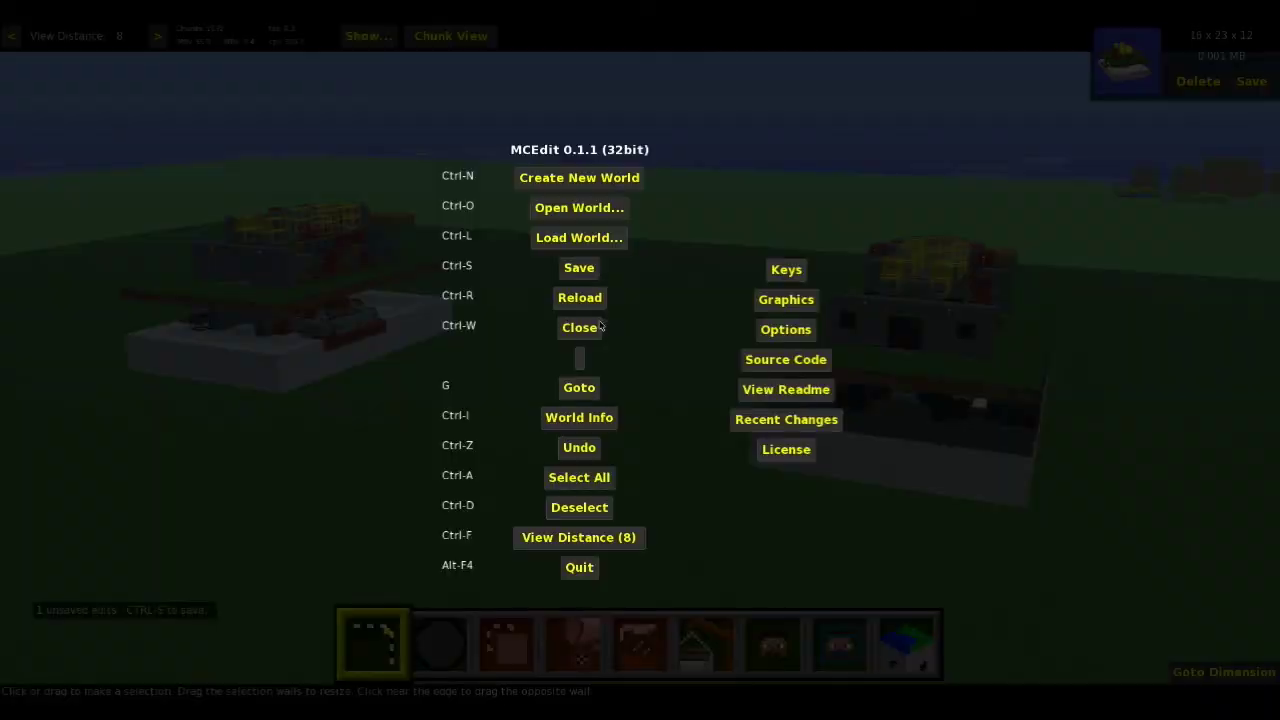
key("ctrl+s")
right_click_drag(600, 325, 685, 322)
key("a")
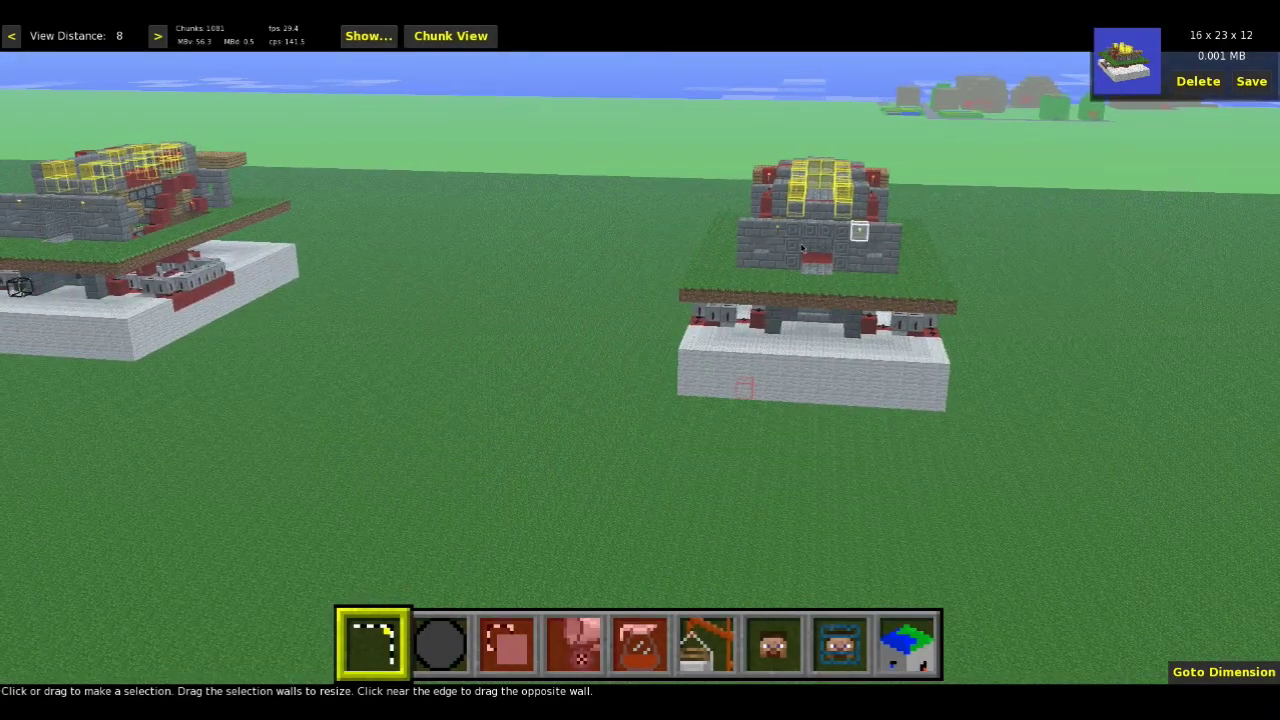
key("a")
mouse_move(685, 317)
right_mouse_down()
mouse_move(670, 300)
mouse_move(682, 318)
right_mouse_up()
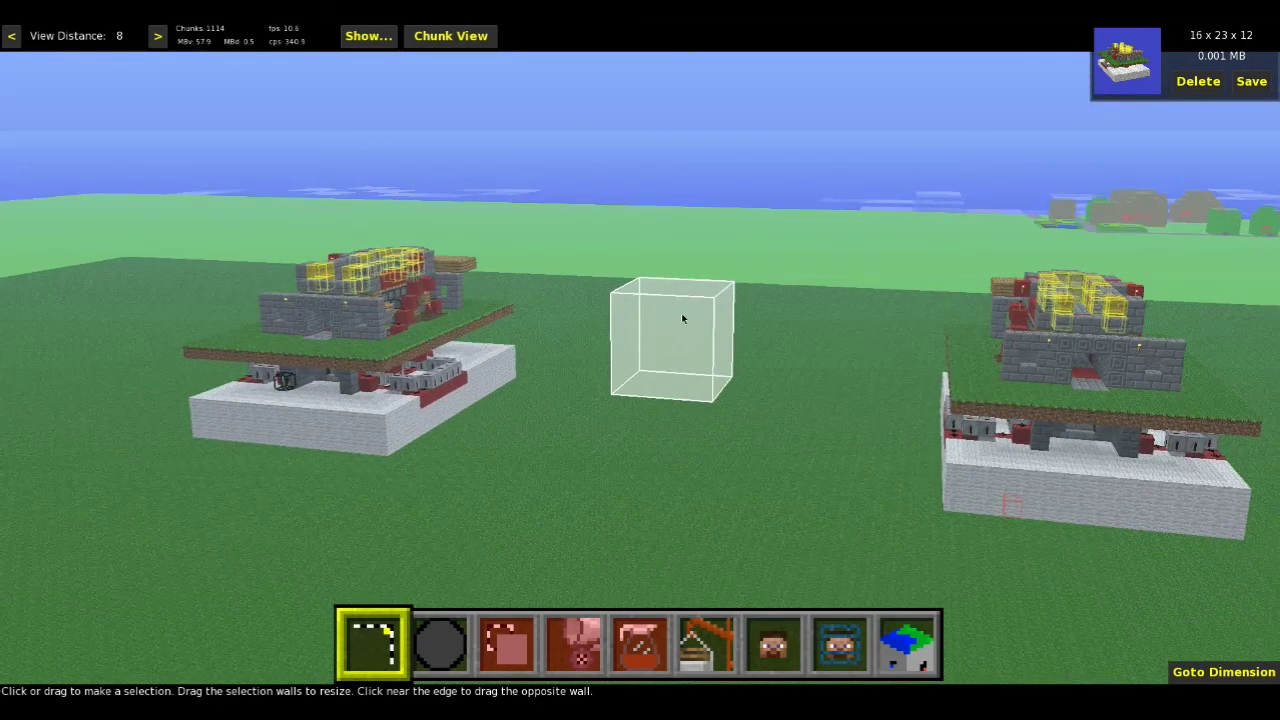